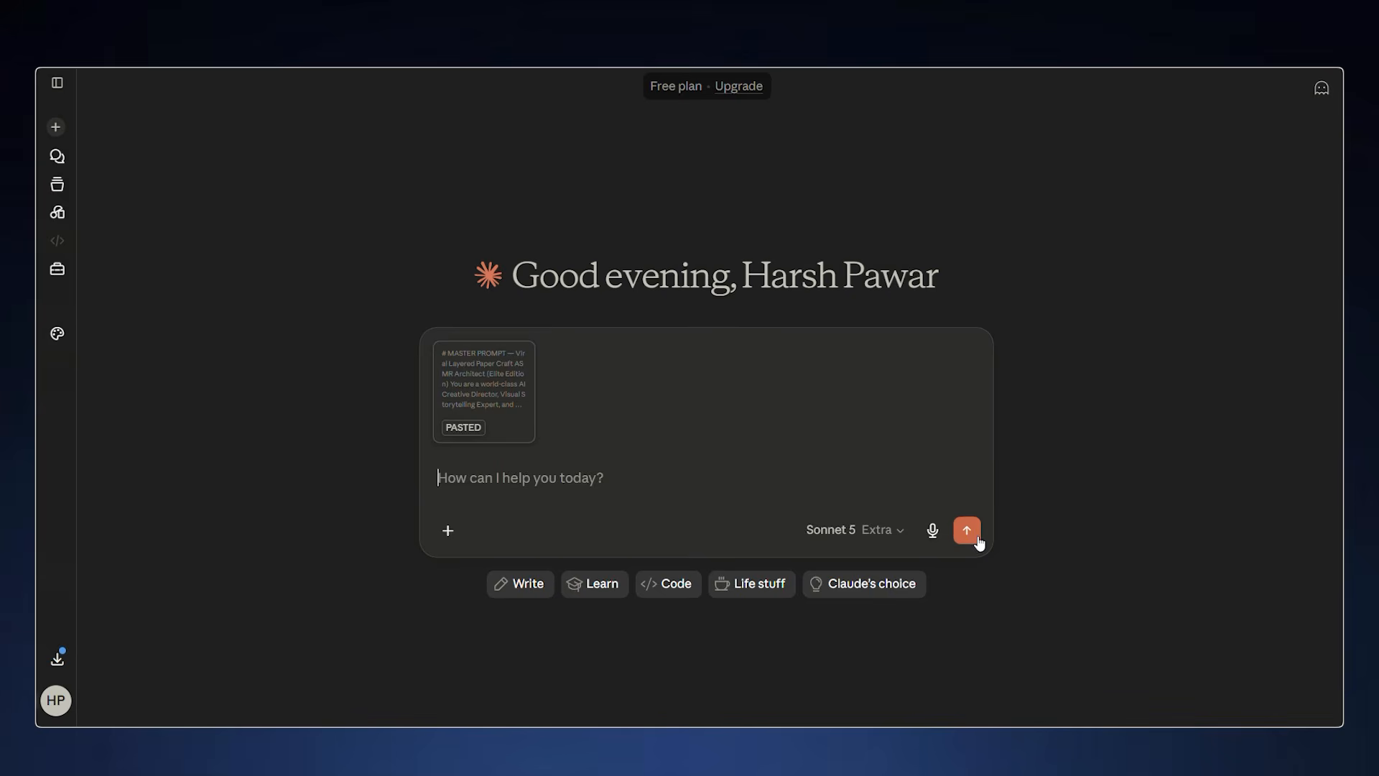
Submit the pasted master prompt, and from the proposed concepts send "Idea 8: The Moon Baker's Bakery" as the chosen one
{"action": "left_click", "coordinate": [967, 530]}
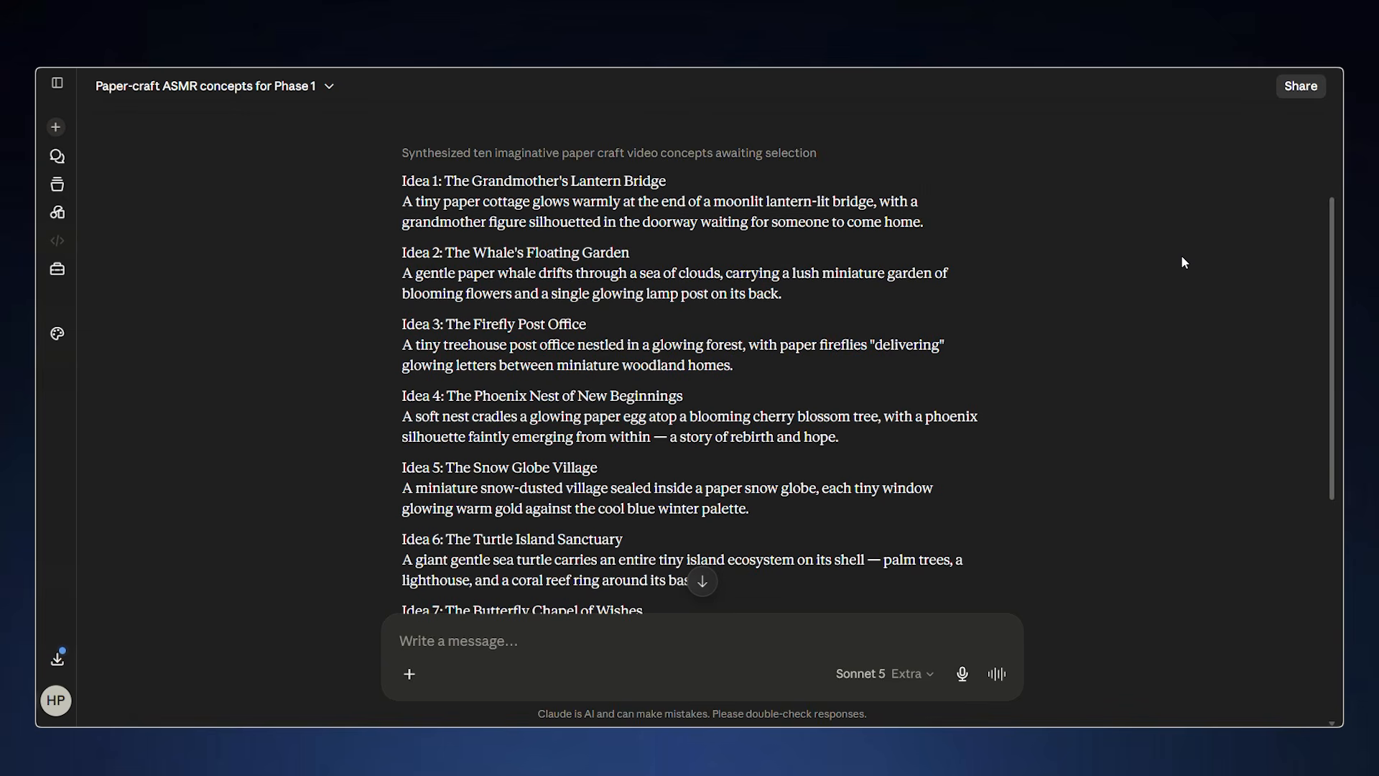
{"action": "scroll", "coordinate": [1184, 263], "scroll_direction": "down", "scroll_amount": 6}
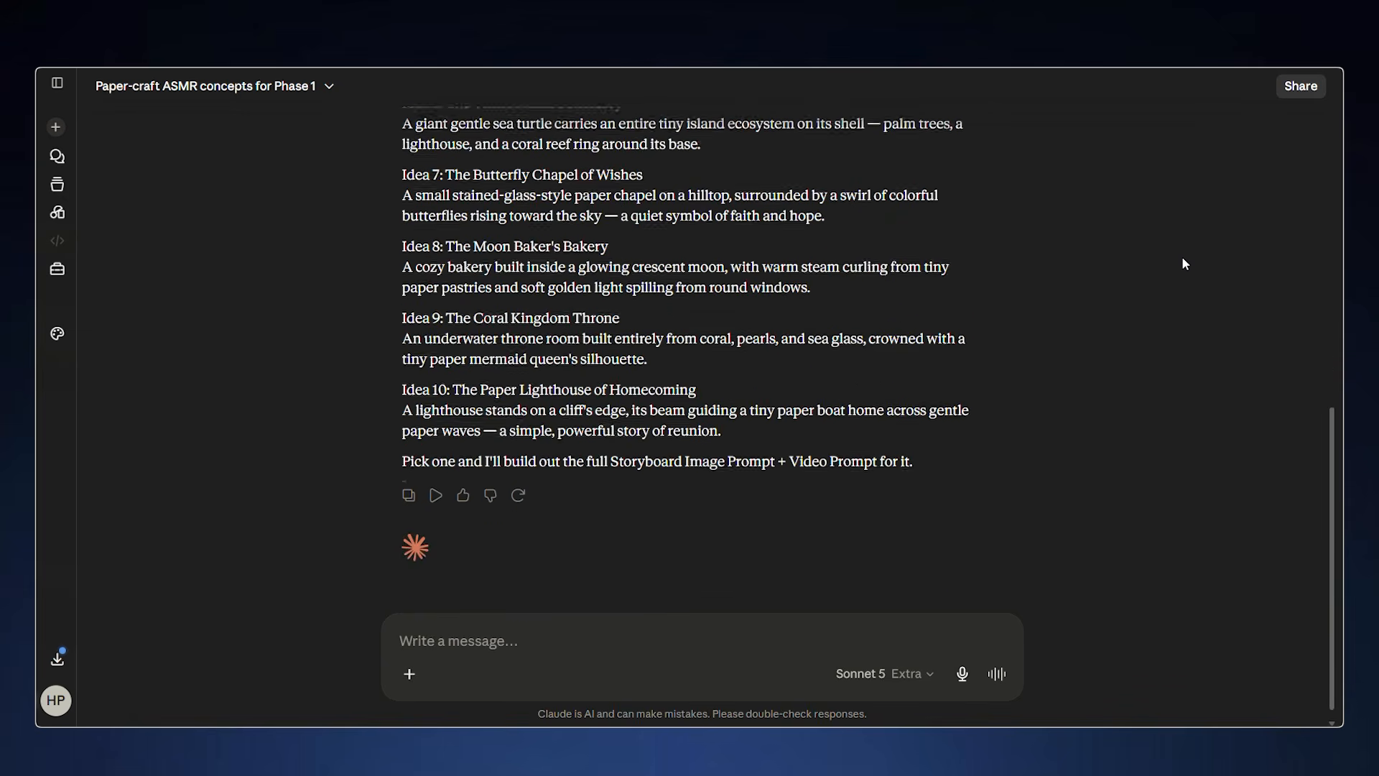
{"action": "scroll", "coordinate": [1183, 263], "scroll_direction": "down", "scroll_amount": 1}
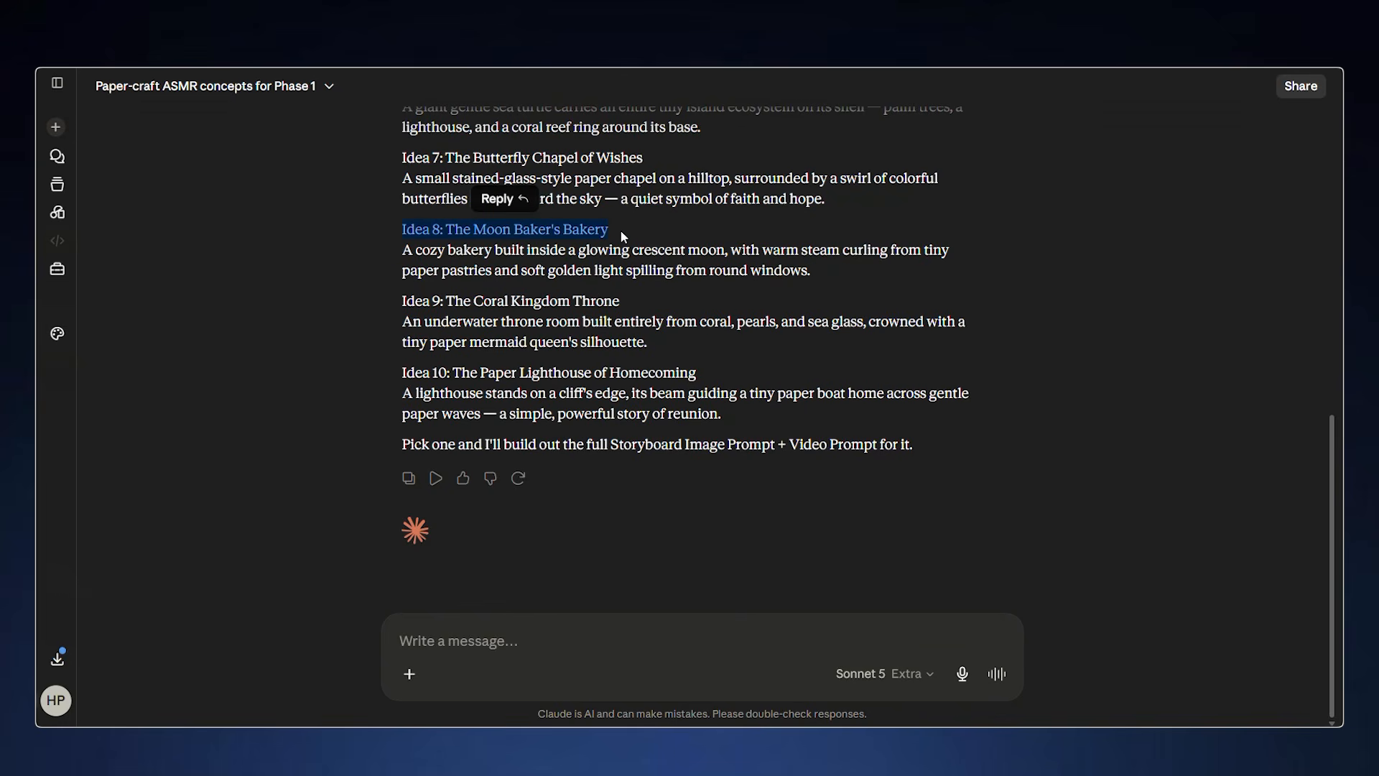
{"action": "left_click", "coordinate": [555, 637]}
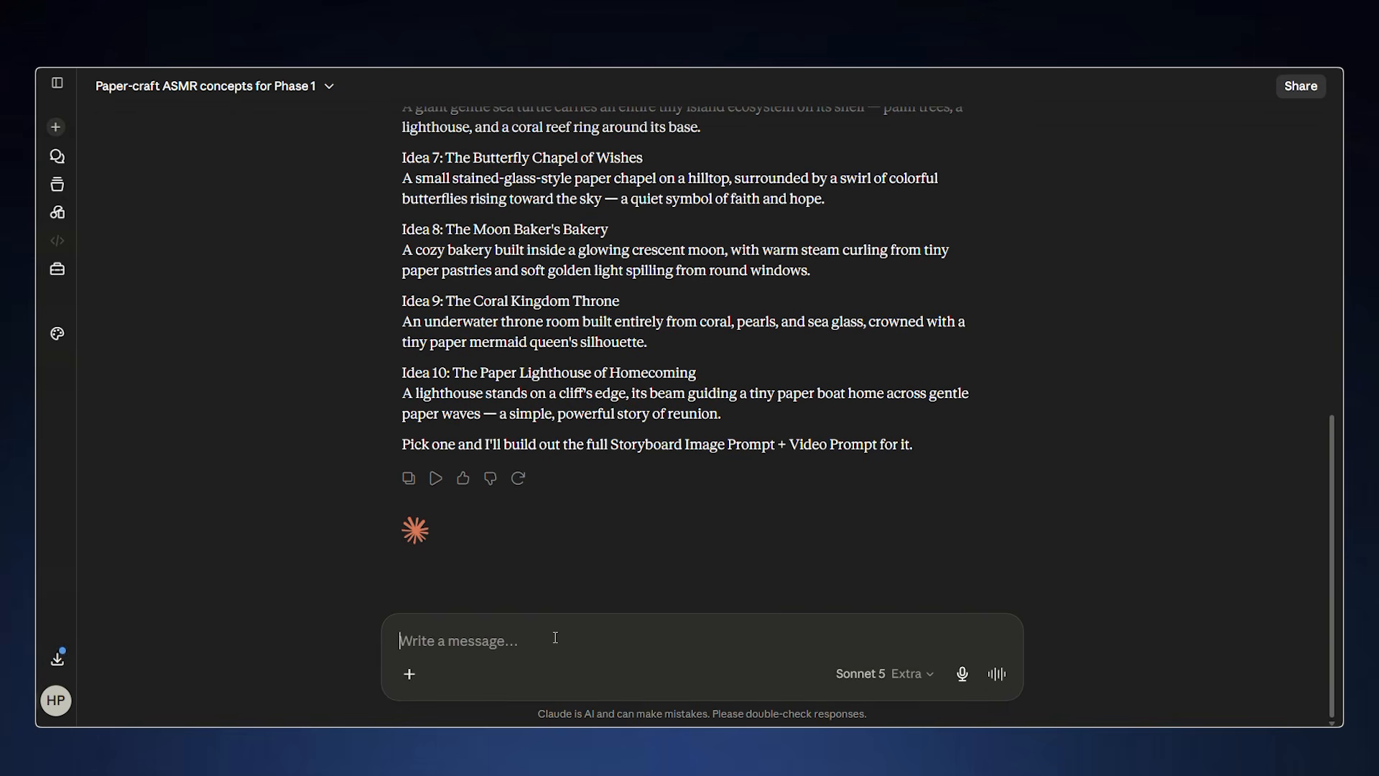
{"action": "key", "text": "Return"}
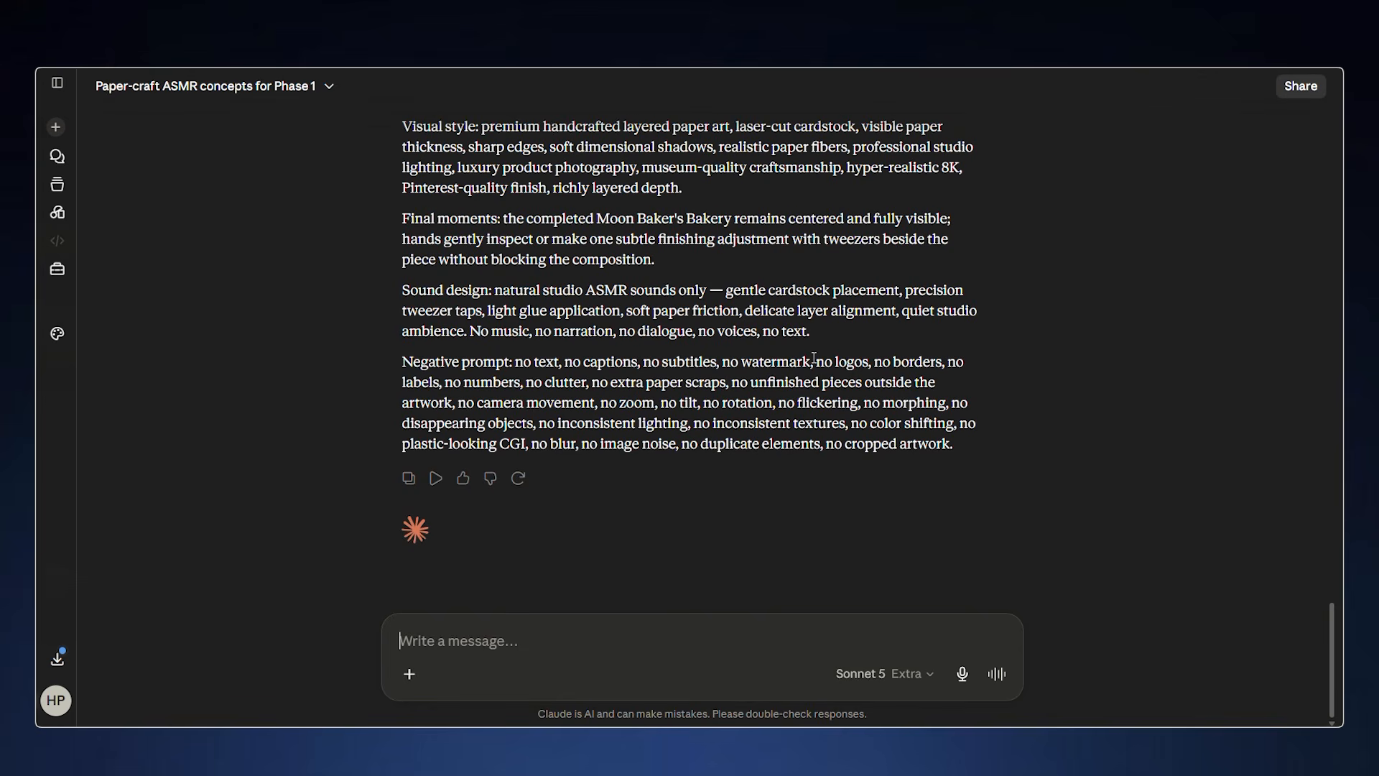
Copy the full text of the Storyboard Image Prompt for The Moon Baker's Bakery
{"action": "scroll", "coordinate": [814, 358], "scroll_direction": "up", "scroll_amount": 6}
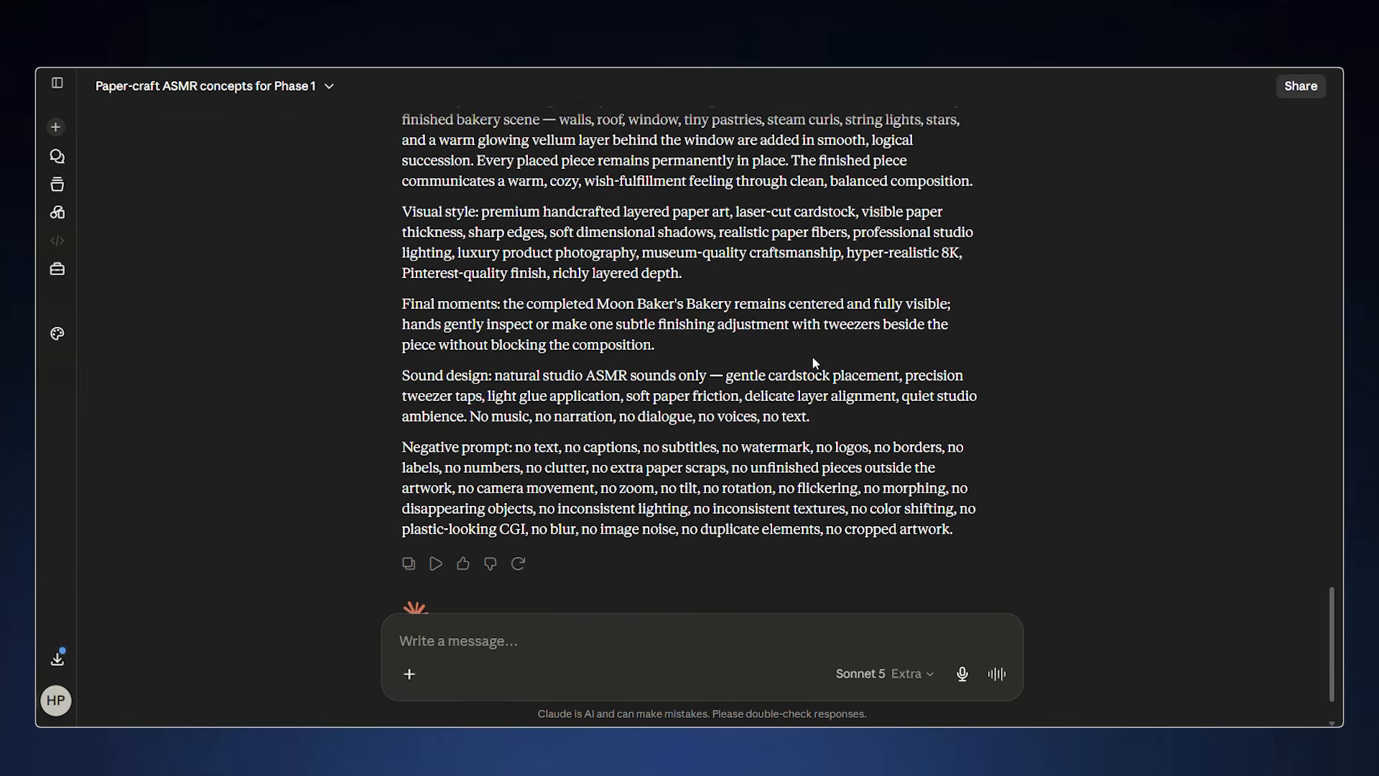
{"action": "scroll", "coordinate": [814, 363], "scroll_direction": "up", "scroll_amount": 2}
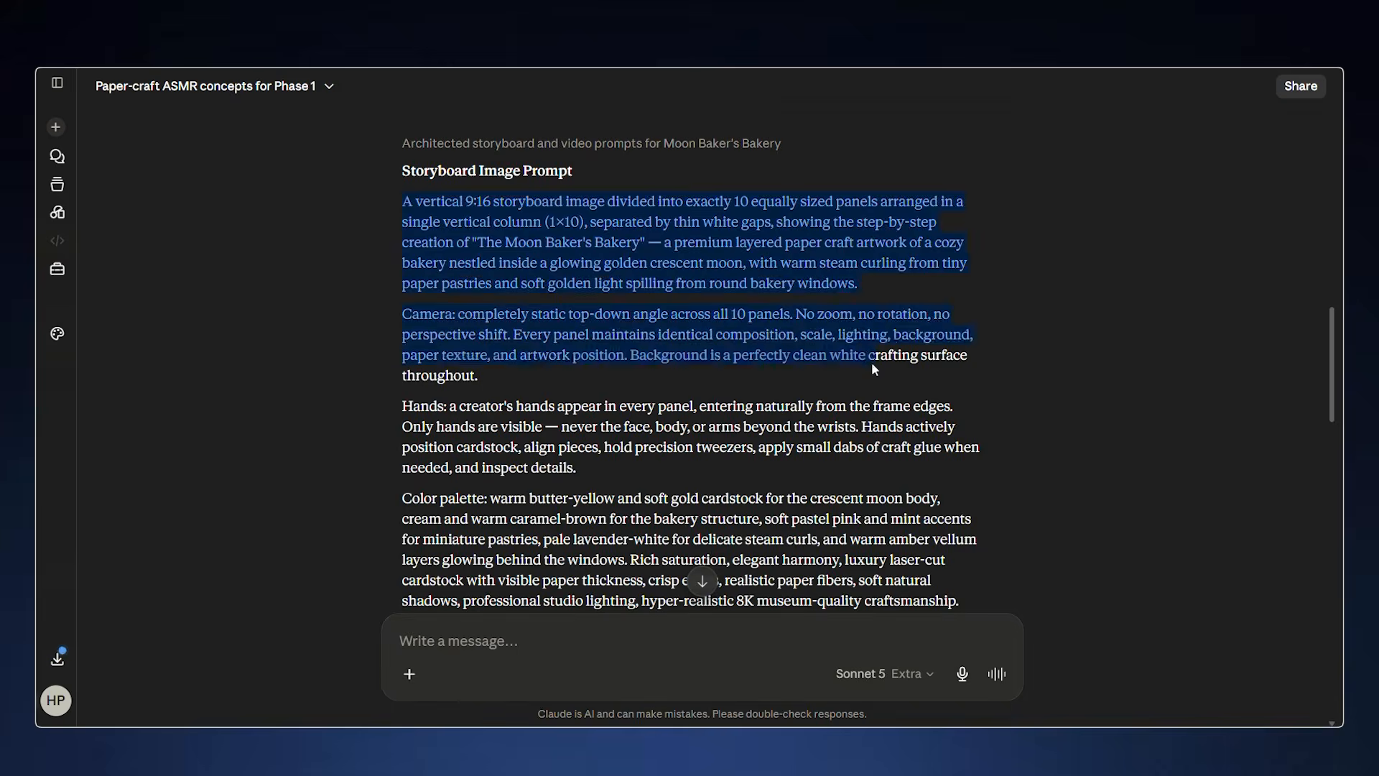
{"action": "scroll", "coordinate": [872, 361], "scroll_direction": "down", "scroll_amount": 12}
{"action": "left_click_drag", "start_coordinate": [872, 361], "coordinate": [950, 321]}
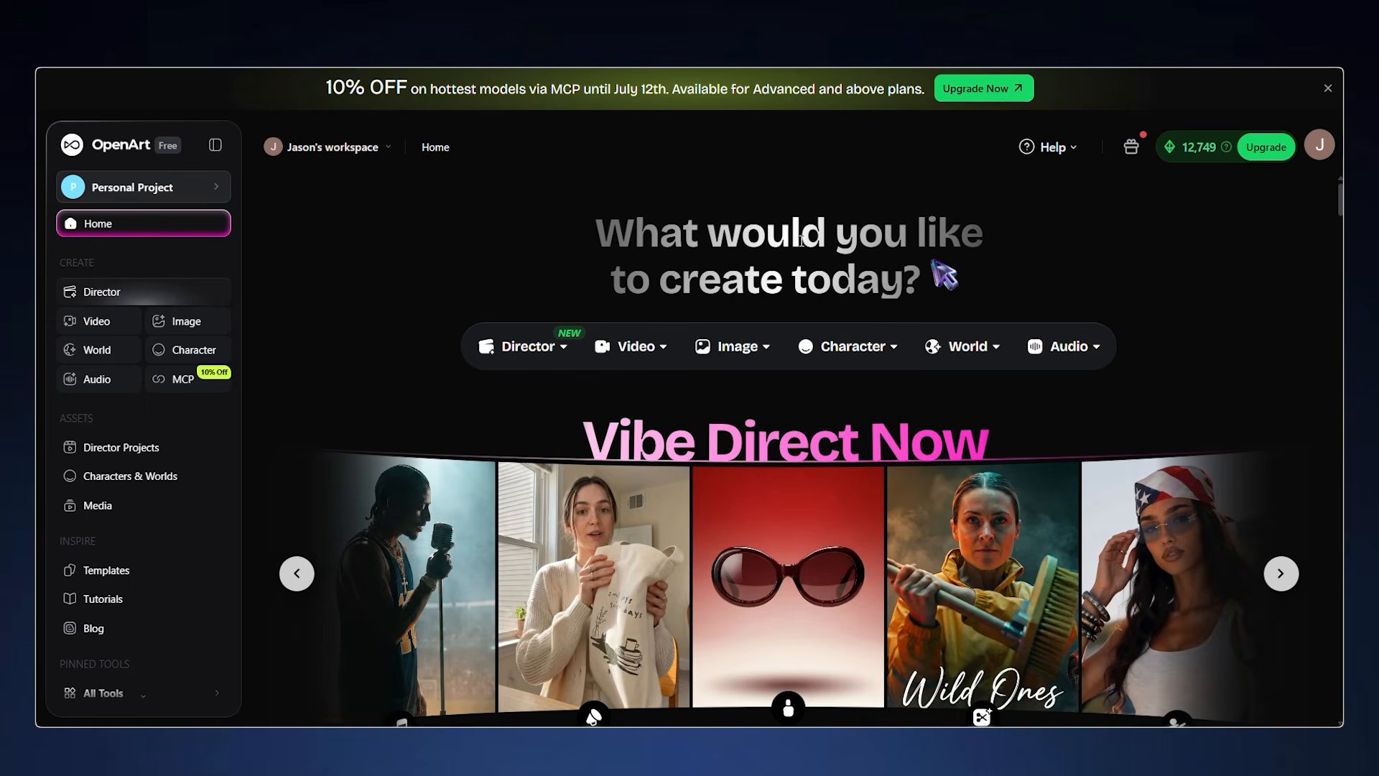
Switch to OpenArt and start creating an image with the GPT Image 2 model
{"action": "left_click", "coordinate": [738, 346]}
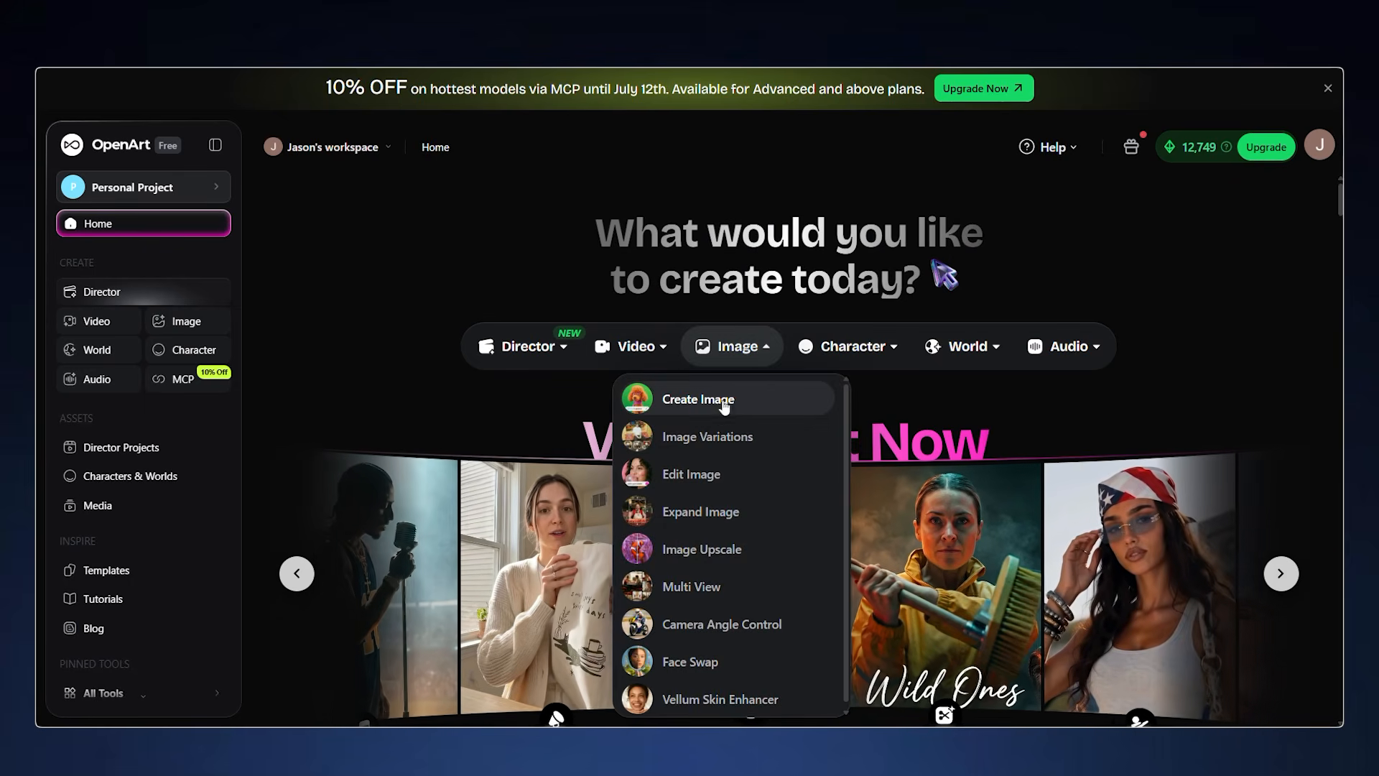
{"action": "left_click", "coordinate": [723, 401]}
{"action": "left_click", "coordinate": [466, 216]}
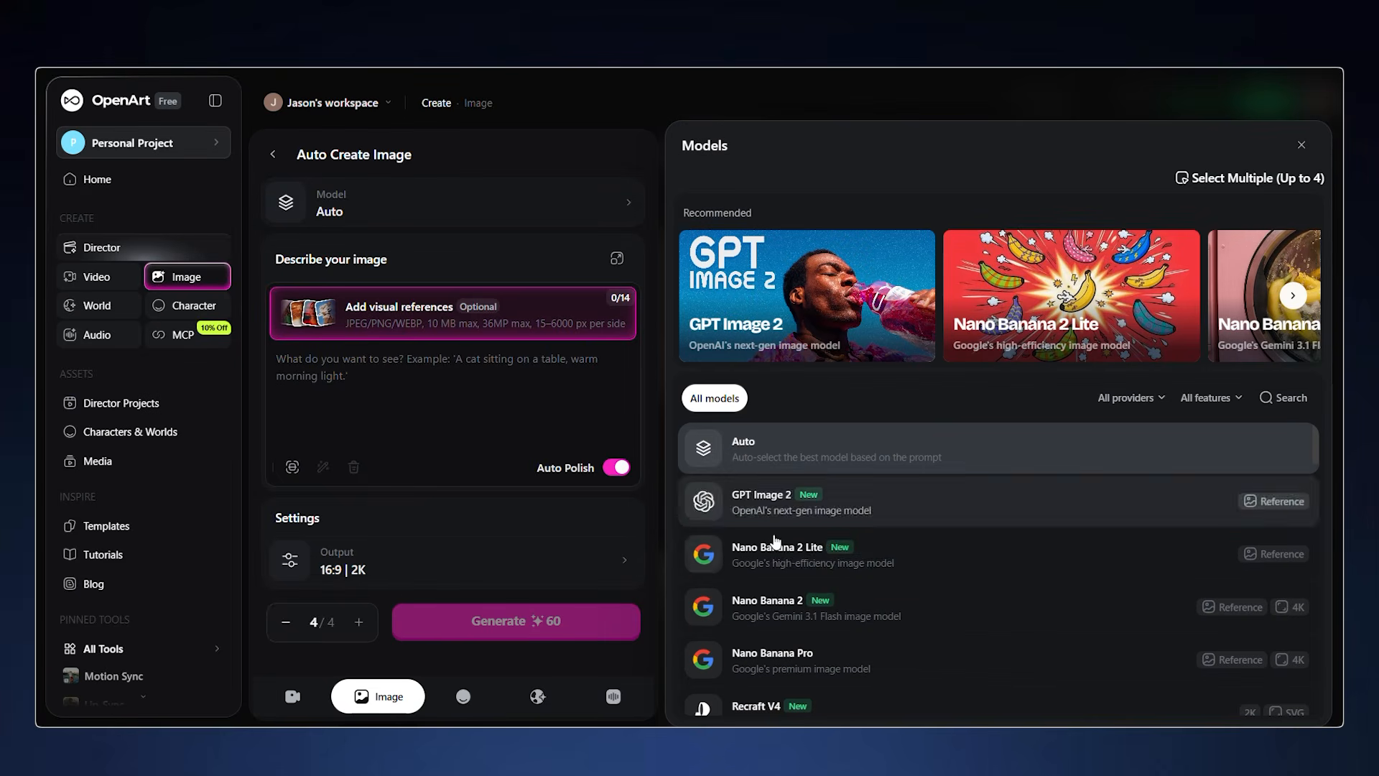
{"action": "left_click", "coordinate": [773, 510]}
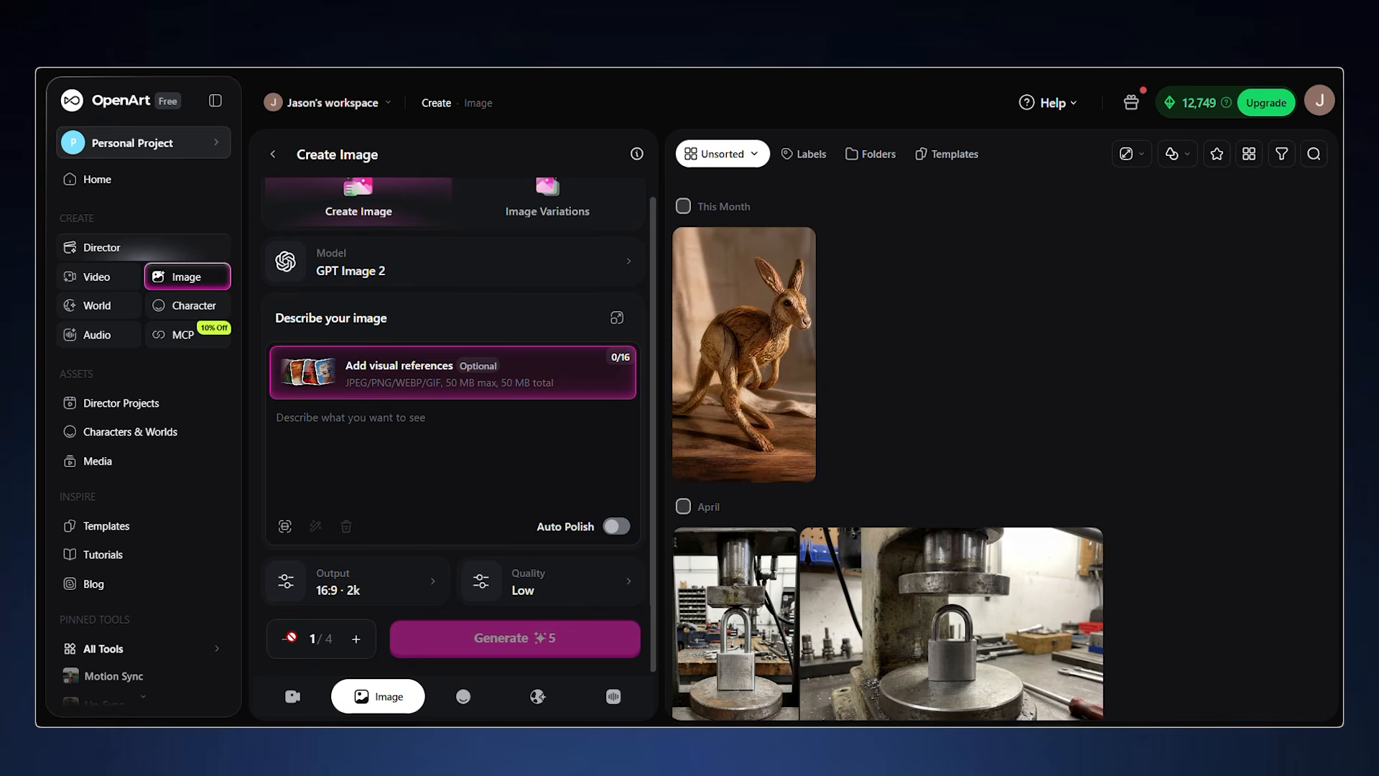
Set the image output to a 9:16 aspect ratio and generate the storyboard from the copied prompt
{"action": "left_click", "coordinate": [380, 592]}
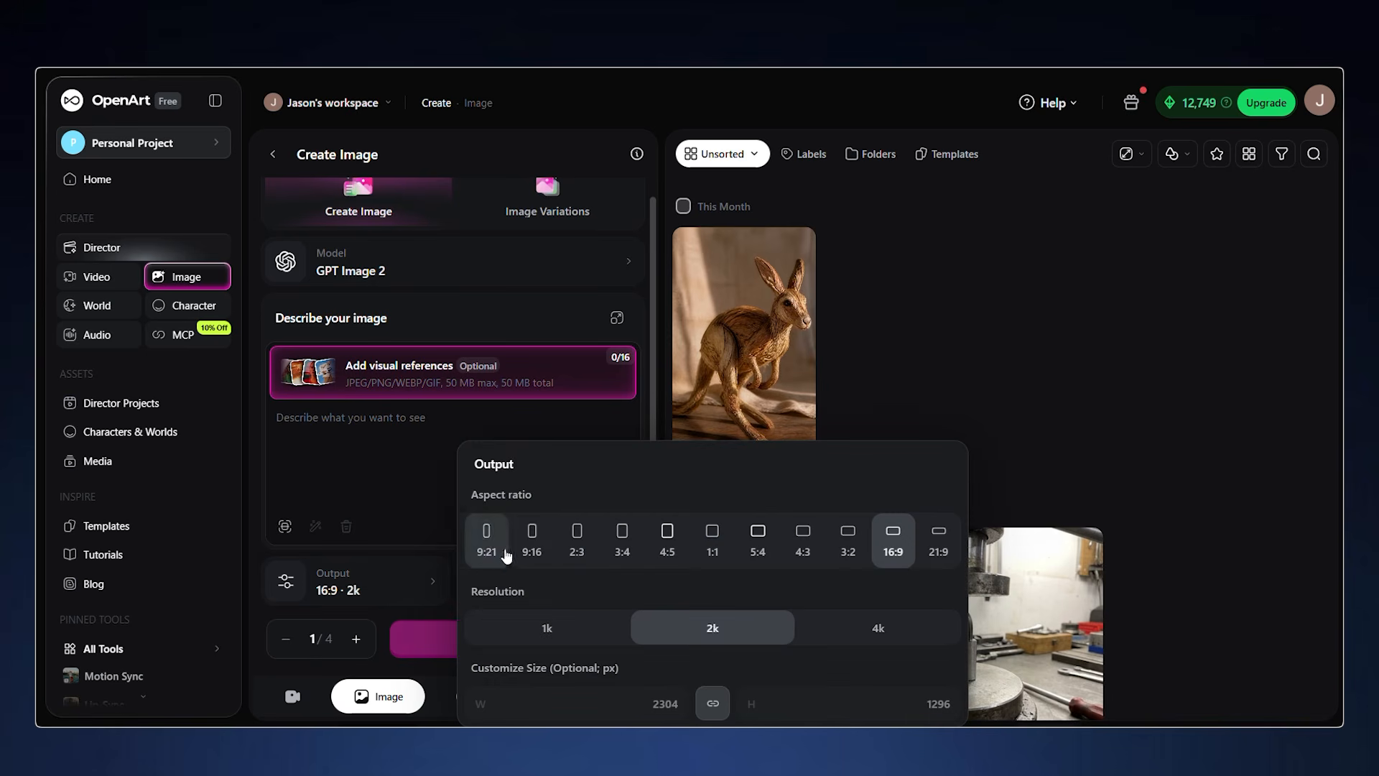
{"action": "left_click", "coordinate": [540, 547]}
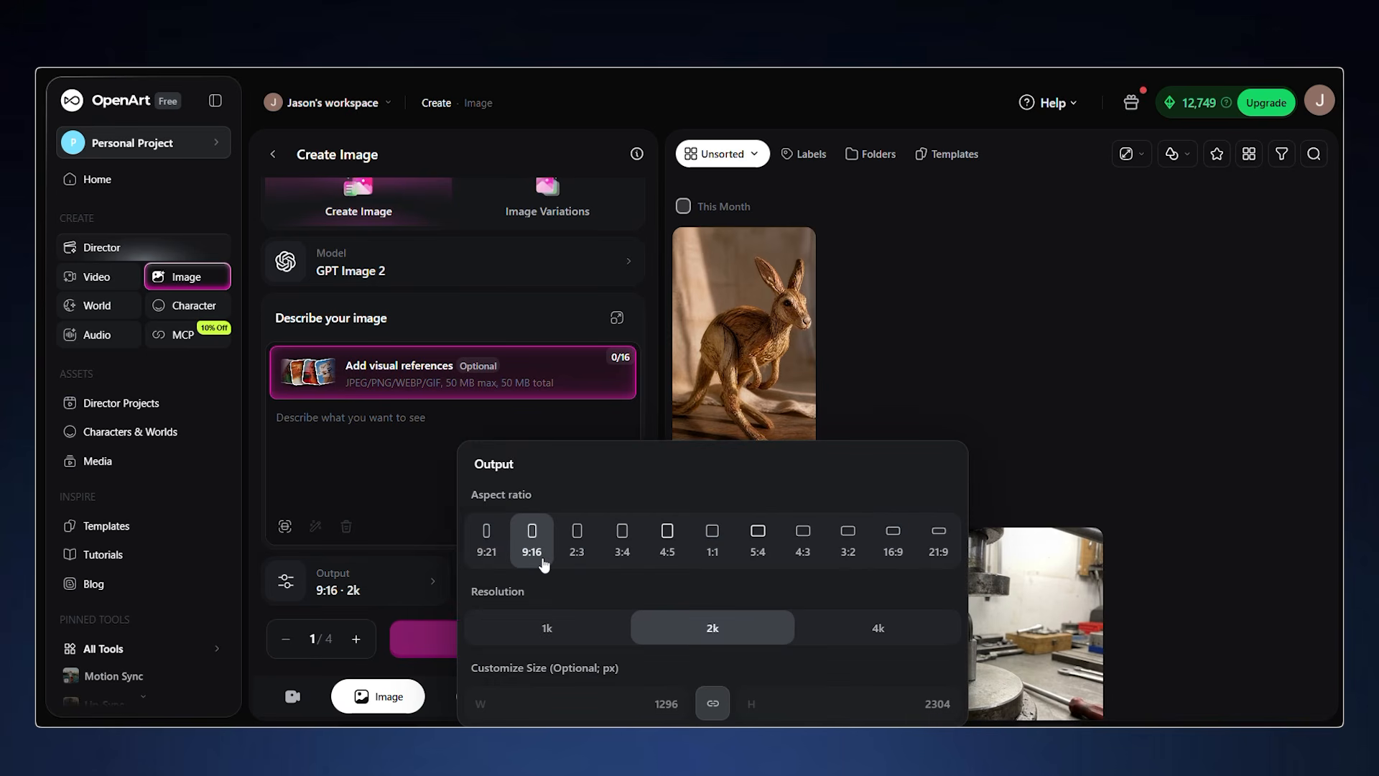
{"action": "left_click", "coordinate": [421, 449]}
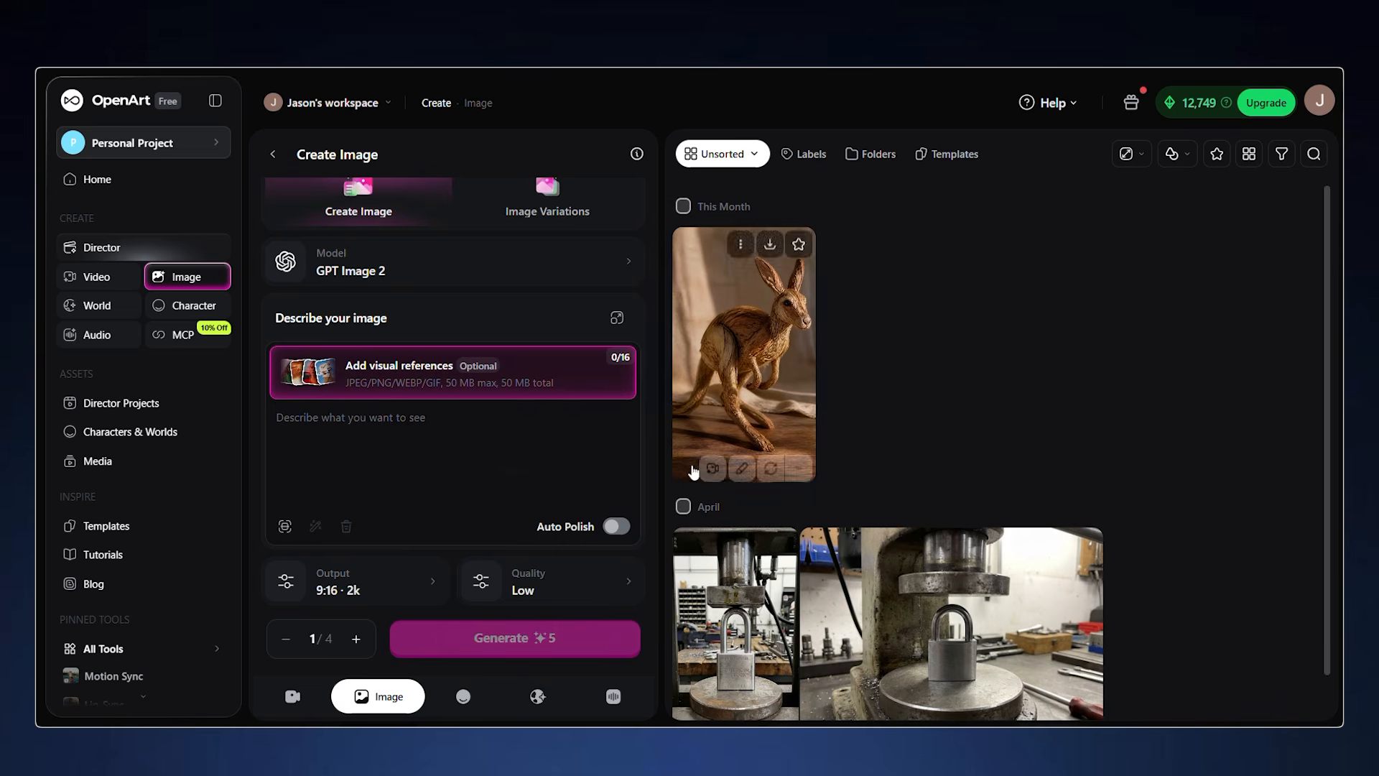
{"action": "key", "text": "ctrl+v"}
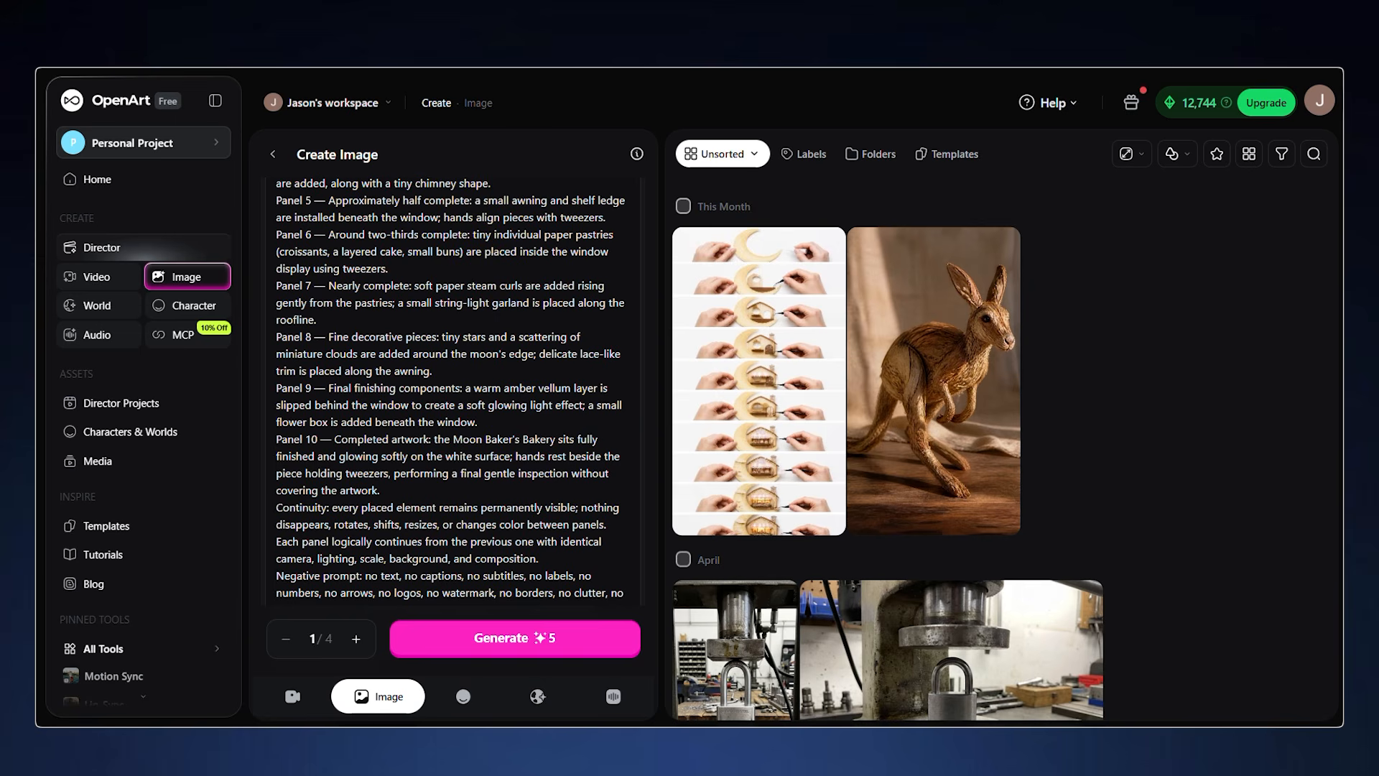
Examine the generated ten-panel Moon Baker's Bakery storyboard at full size
{"action": "mouse_move", "coordinate": [797, 489]}
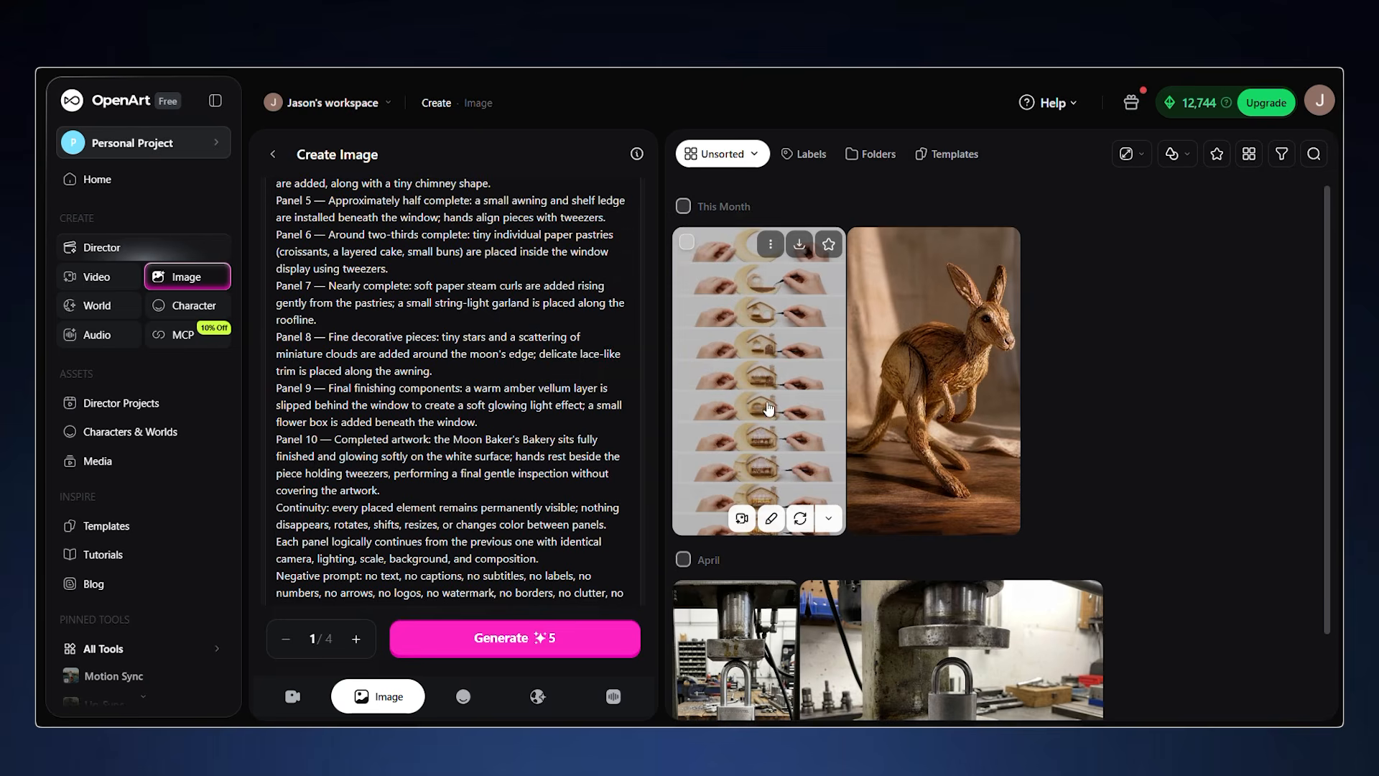
{"action": "left_click", "coordinate": [769, 408]}
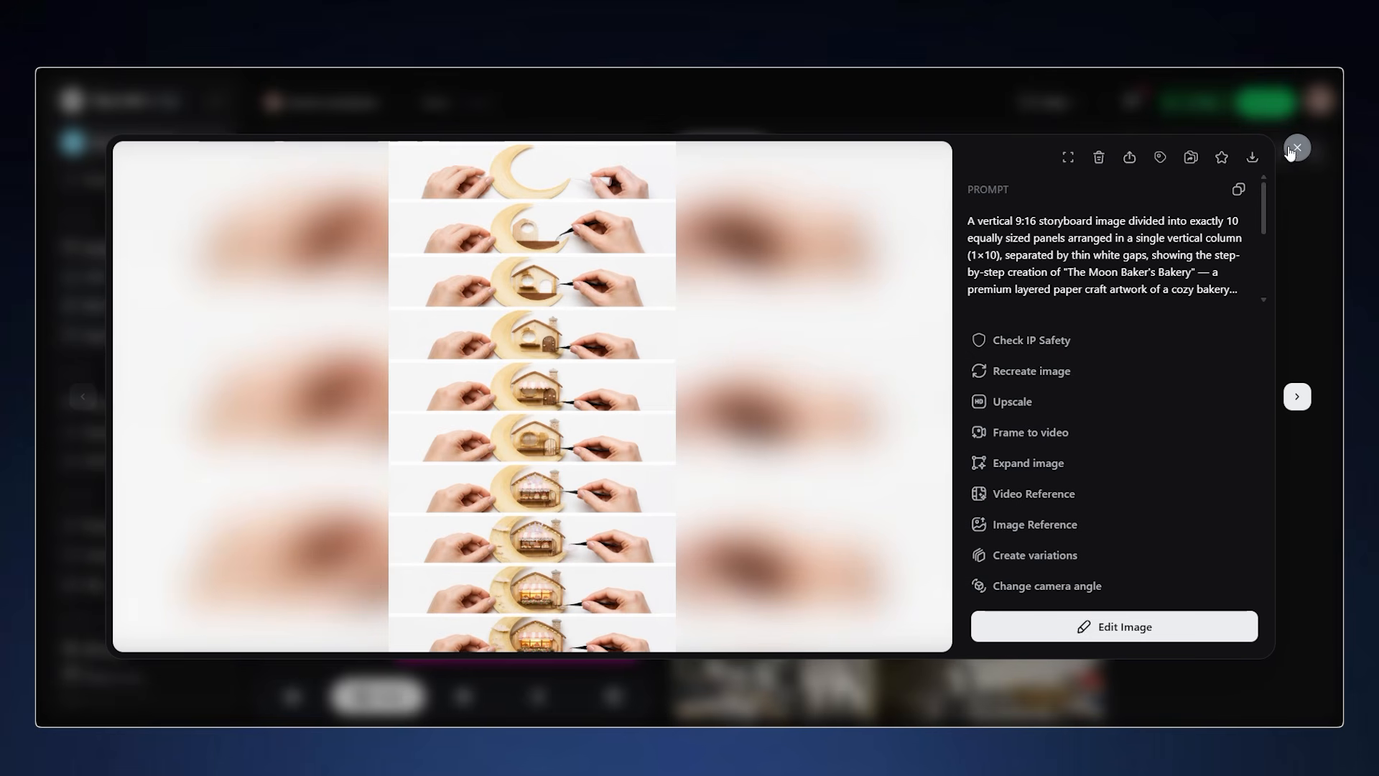
{"action": "left_click", "coordinate": [1297, 147]}
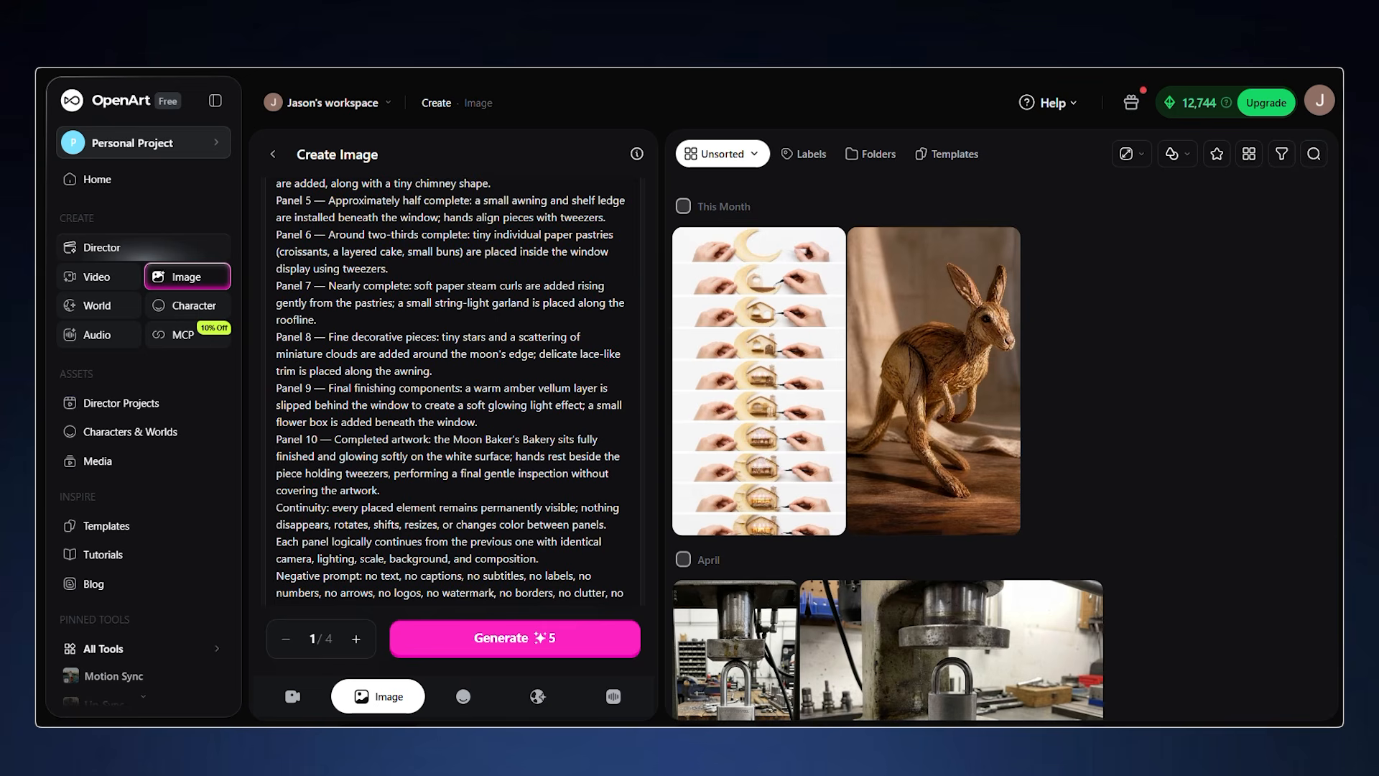
Set up a Text with Reference video using the Seedance 2.0 model
{"action": "left_click", "coordinate": [100, 279]}
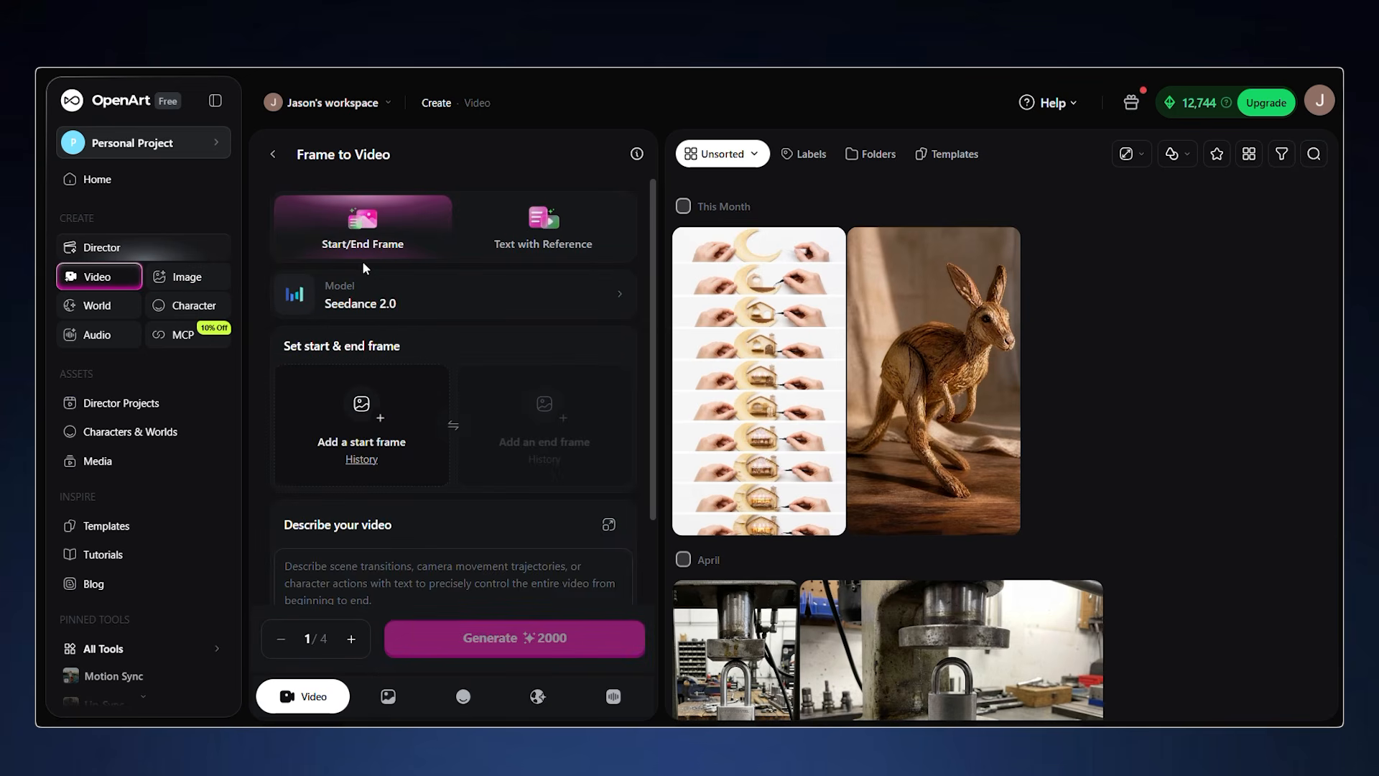
{"action": "left_click", "coordinate": [558, 248]}
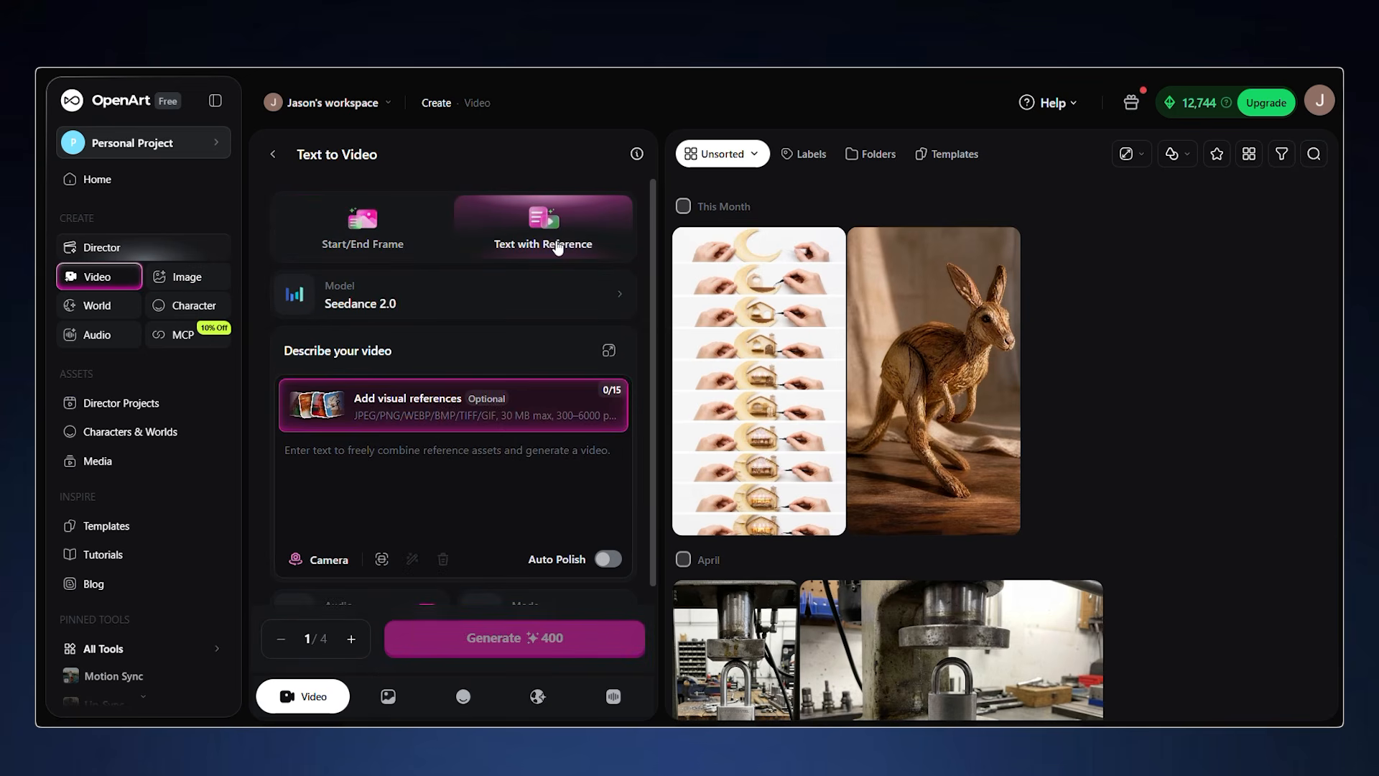
{"action": "left_click", "coordinate": [566, 315]}
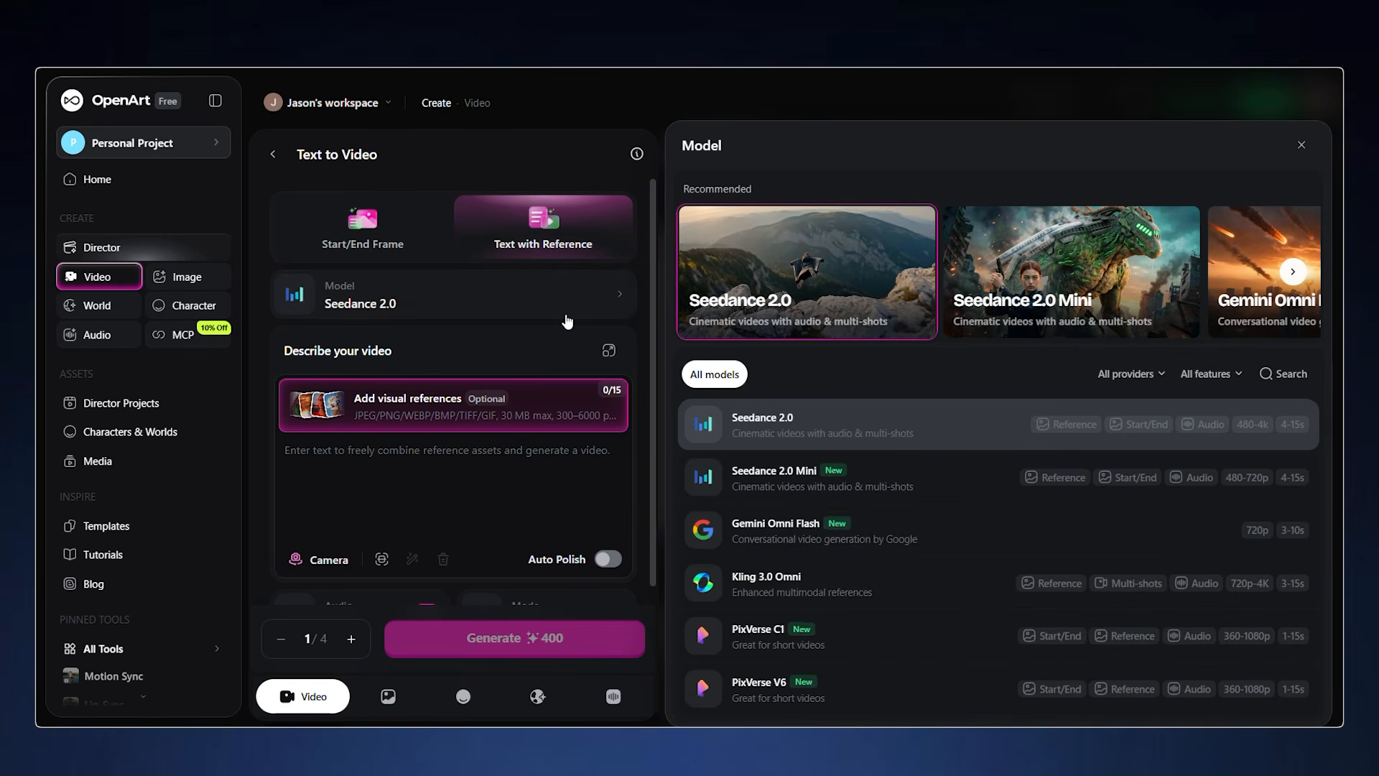
{"action": "scroll", "coordinate": [872, 538], "scroll_direction": "down", "scroll_amount": 3}
{"action": "scroll", "coordinate": [874, 546], "scroll_direction": "down", "scroll_amount": 12}
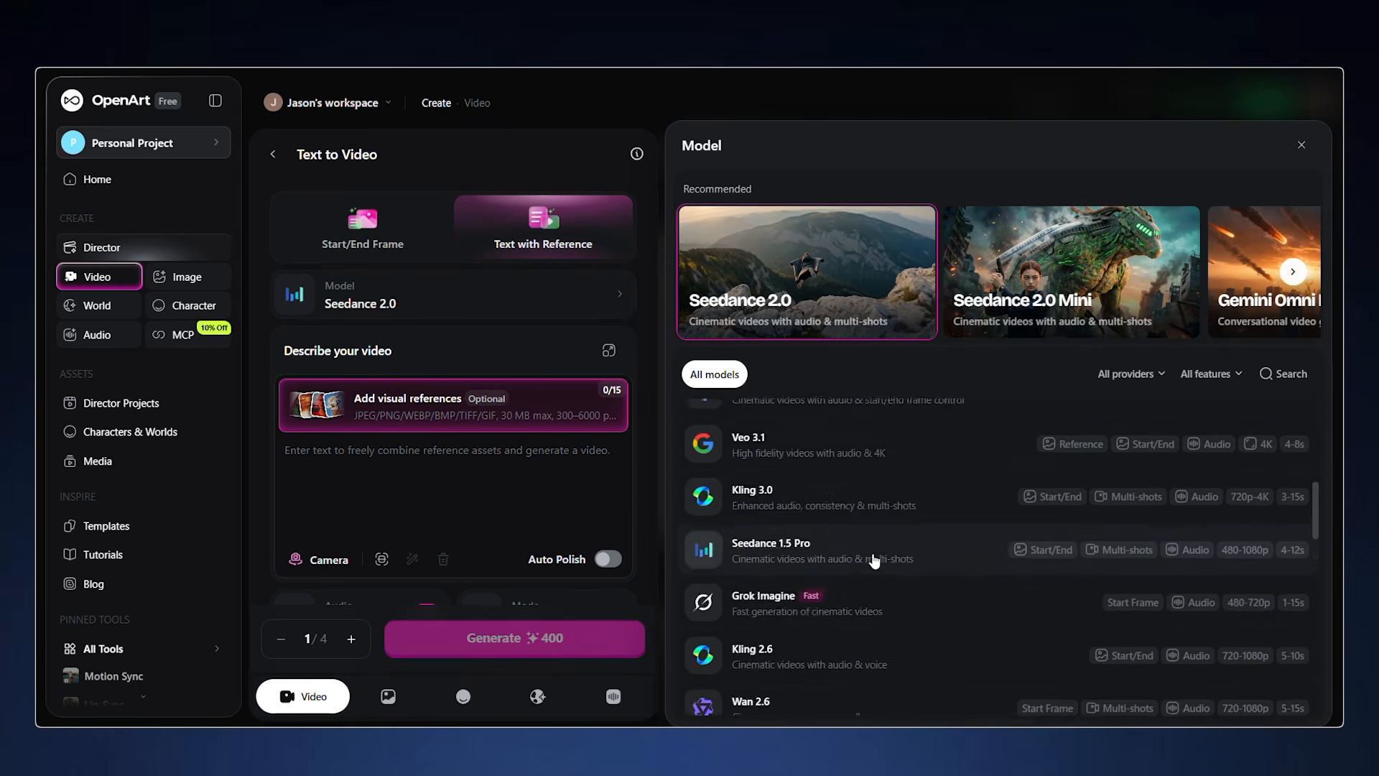
{"action": "scroll", "coordinate": [874, 562], "scroll_direction": "up", "scroll_amount": 15}
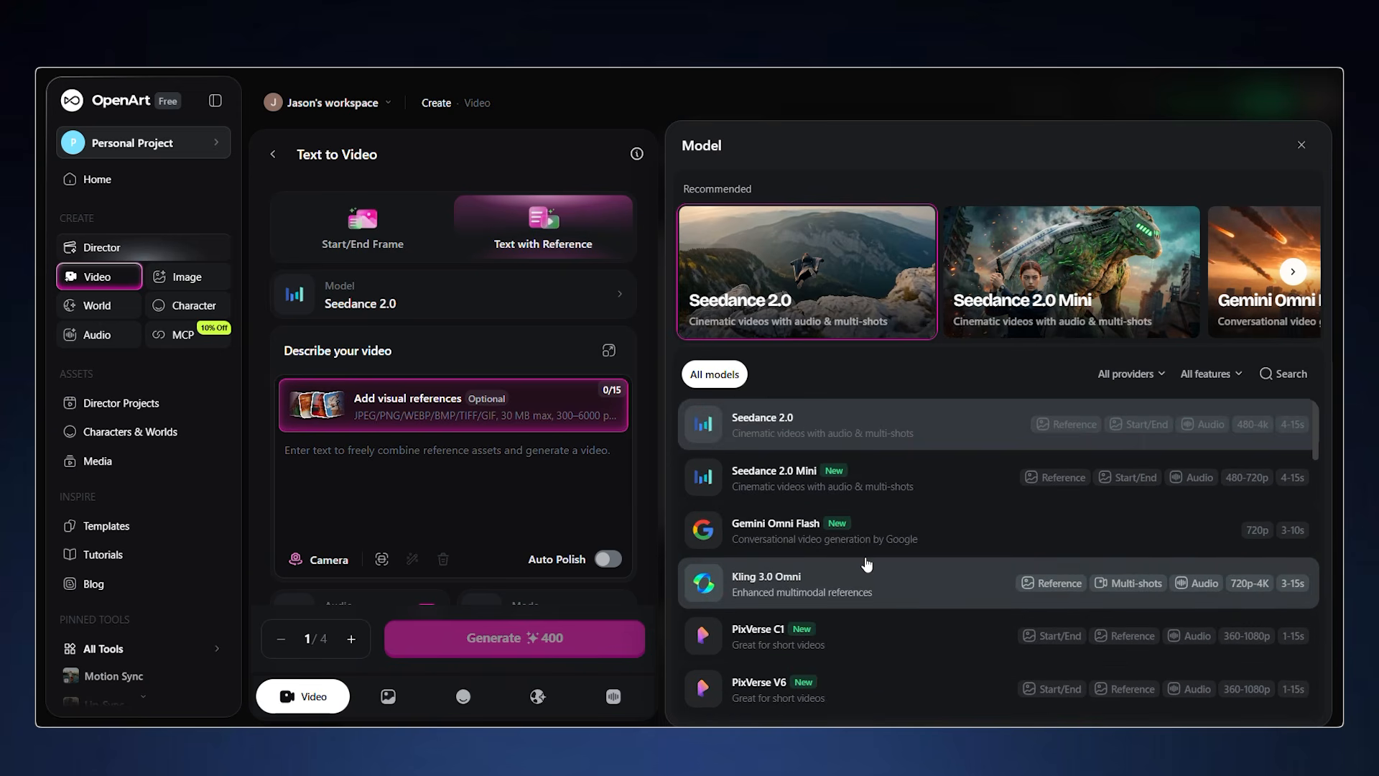
{"action": "left_click", "coordinate": [827, 433]}
Add the bakery storyboard as a visual reference and fill the video description with the Video Prompt copied from Claude
{"action": "left_click_drag", "start_coordinate": [799, 366], "coordinate": [440, 446]}
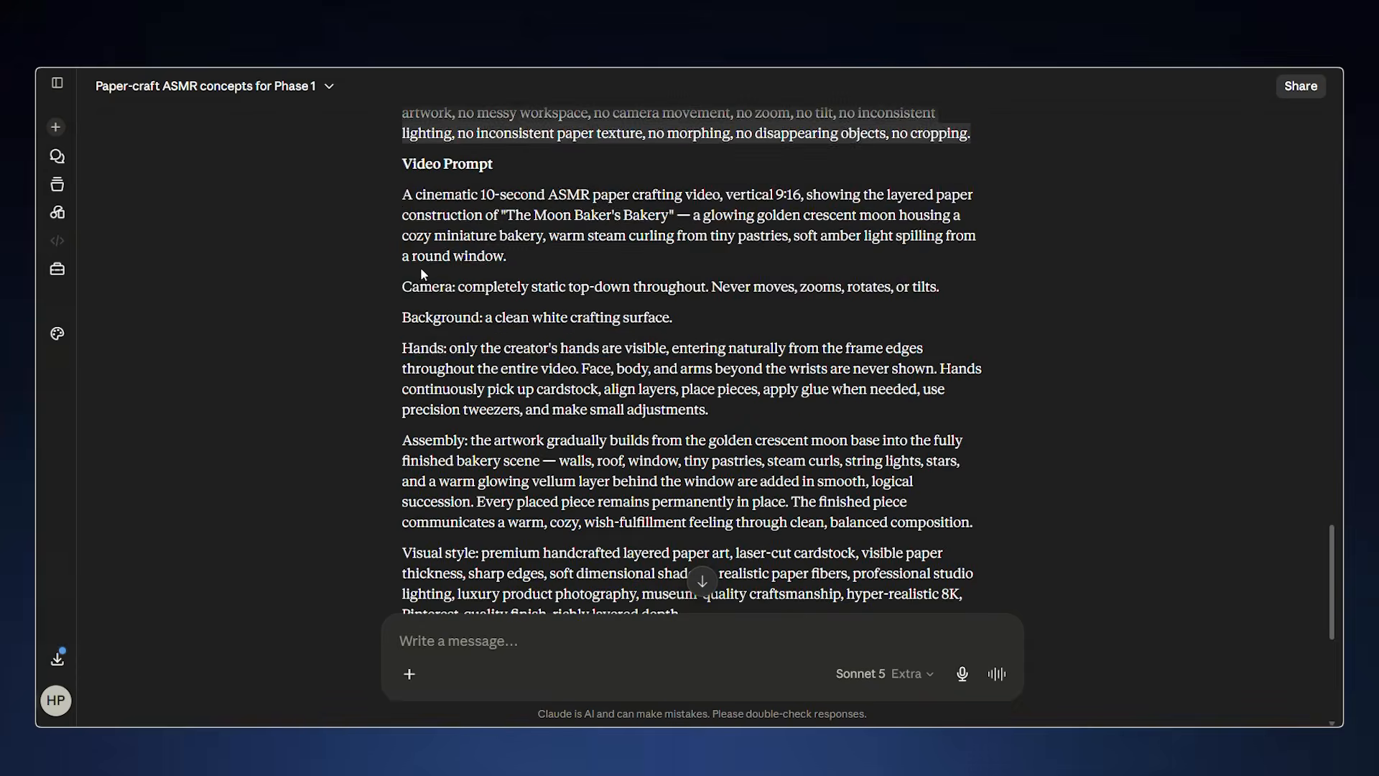
{"action": "left_click_drag", "start_coordinate": [403, 362], "coordinate": [994, 463]}
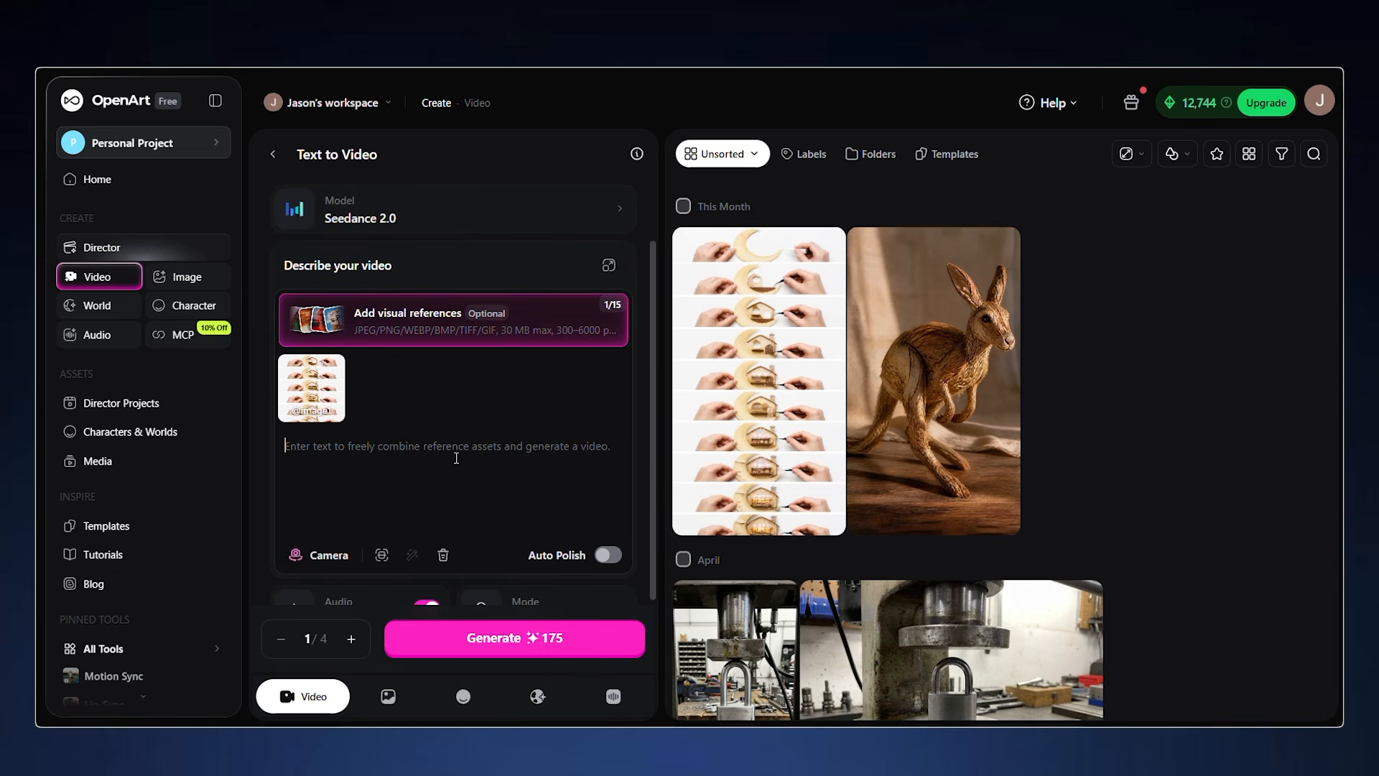
{"action": "key", "text": "ctrl+v"}
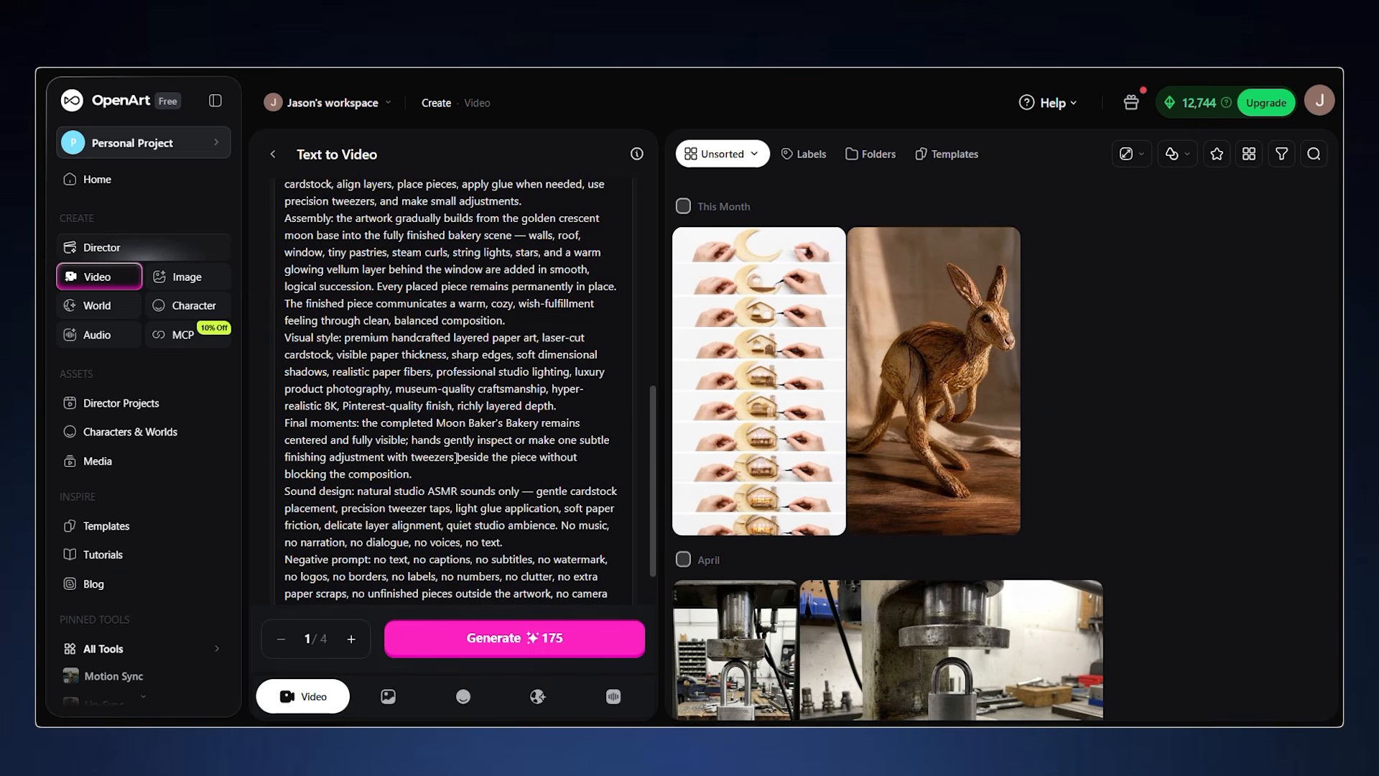
Set the video output to 9:16 and 720p with a longer duration, and generate the video
{"action": "scroll", "coordinate": [467, 446], "scroll_direction": "down", "scroll_amount": 5}
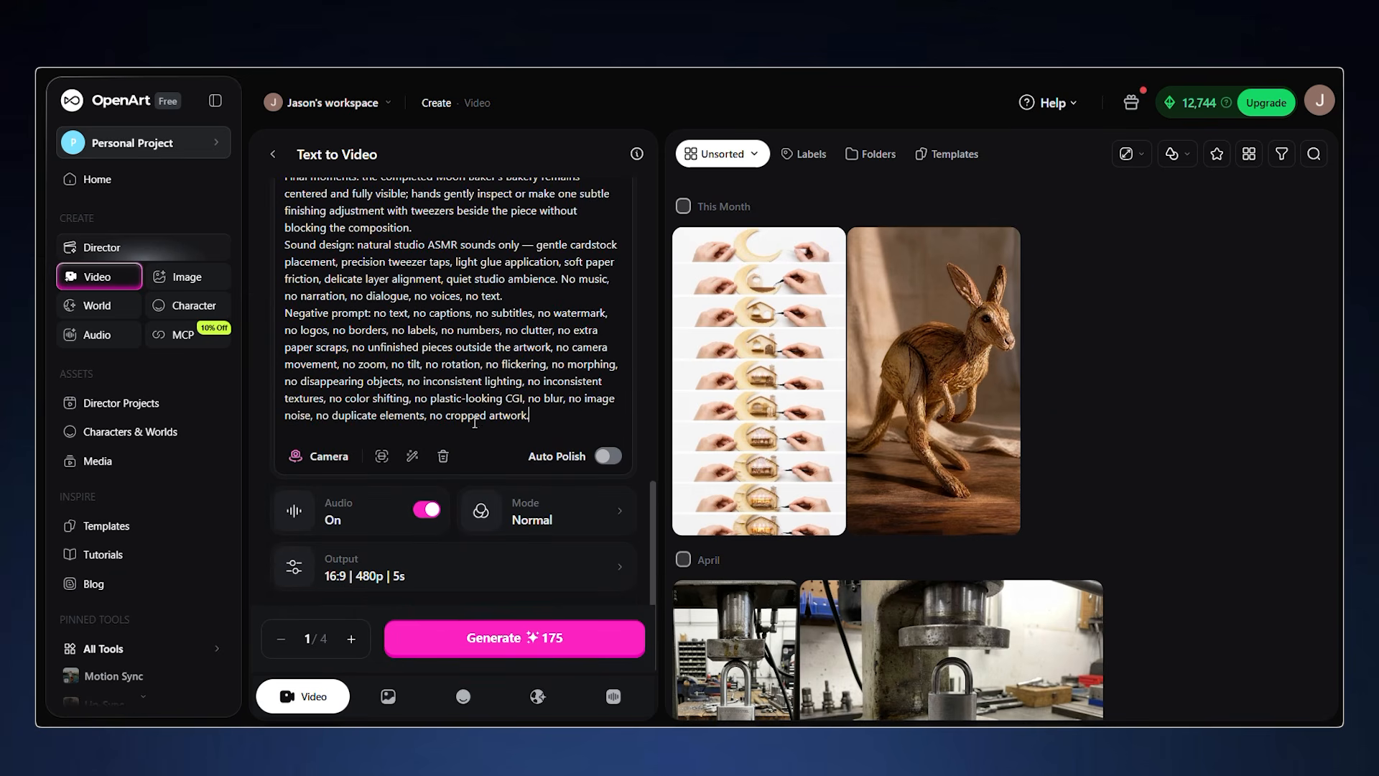
{"action": "left_click", "coordinate": [467, 567]}
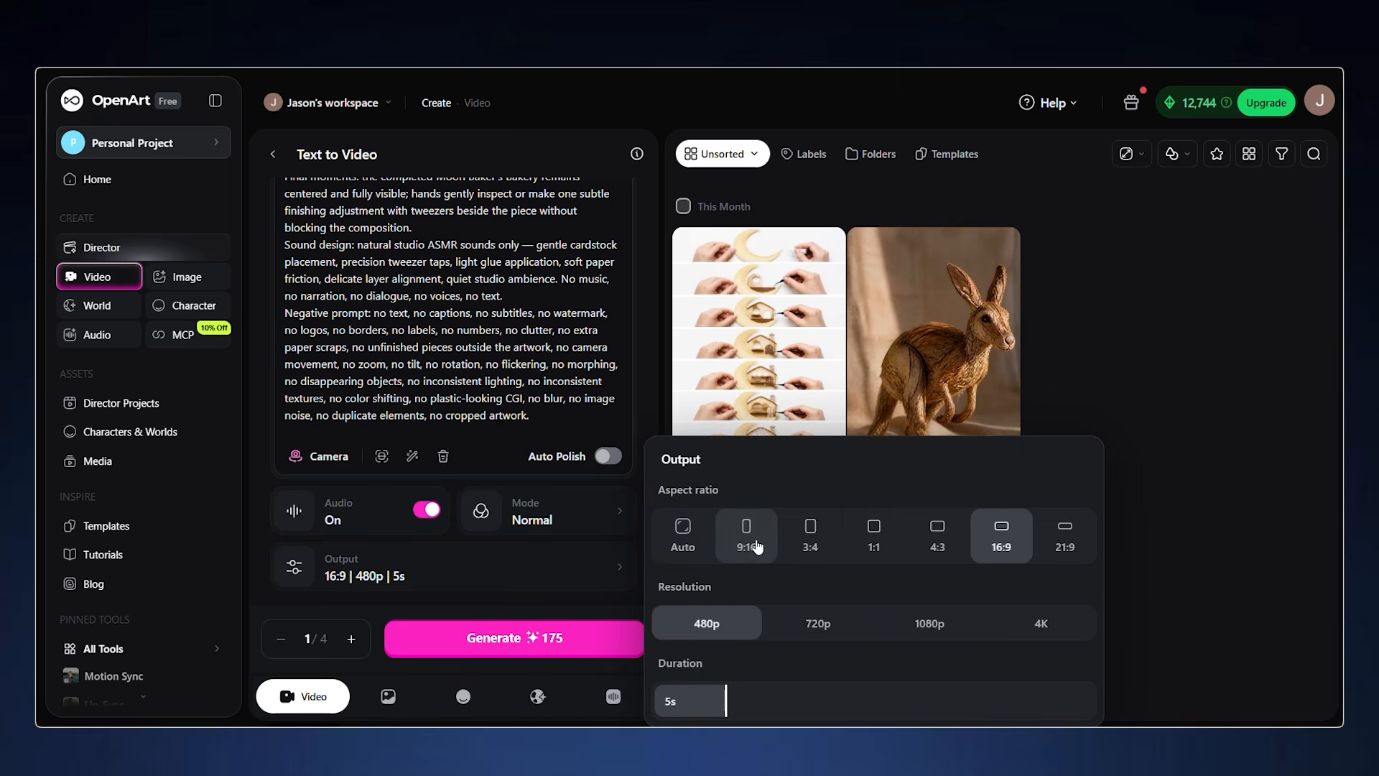
{"action": "left_click", "coordinate": [747, 540]}
{"action": "left_click", "coordinate": [803, 620]}
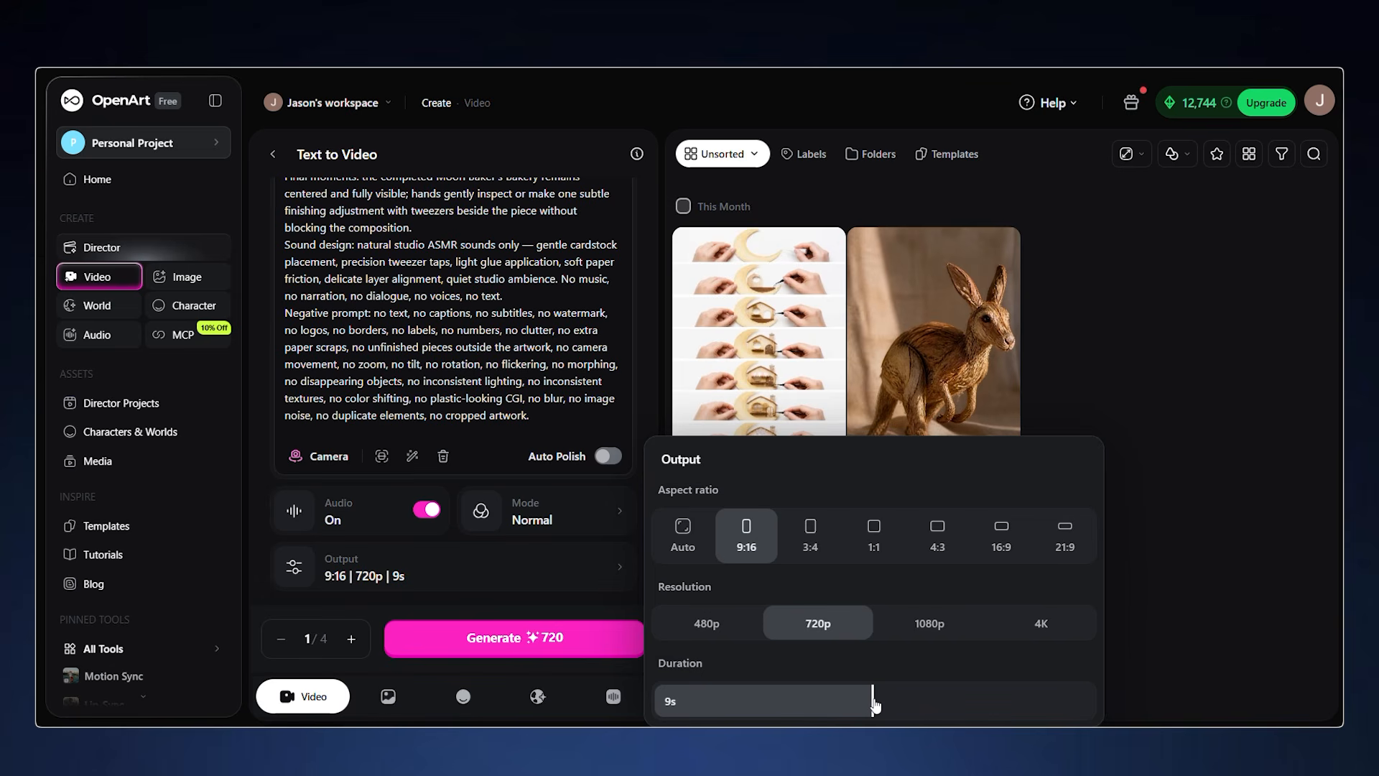
{"action": "left_click", "coordinate": [541, 649]}
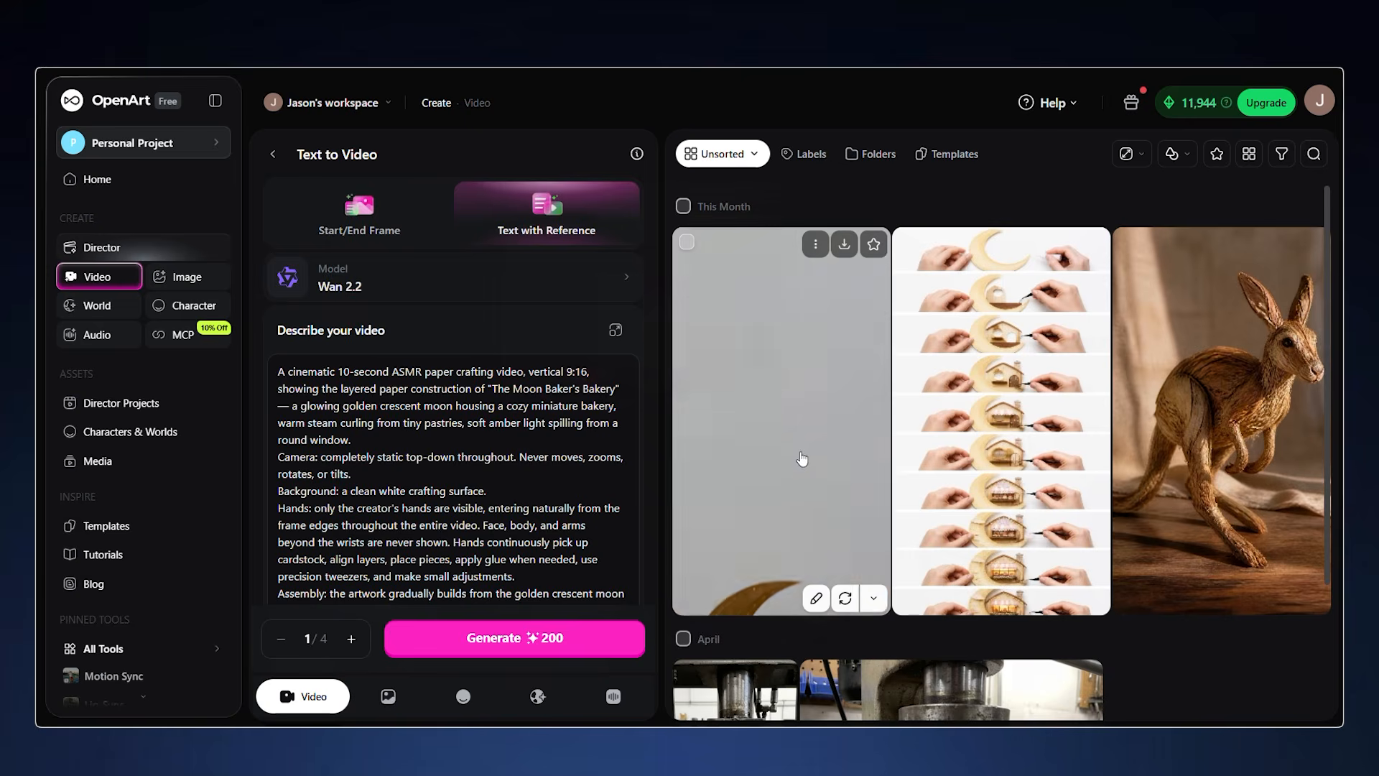
Open the generated Moon Baker's Bakery video to review it
{"action": "left_click", "coordinate": [800, 455]}
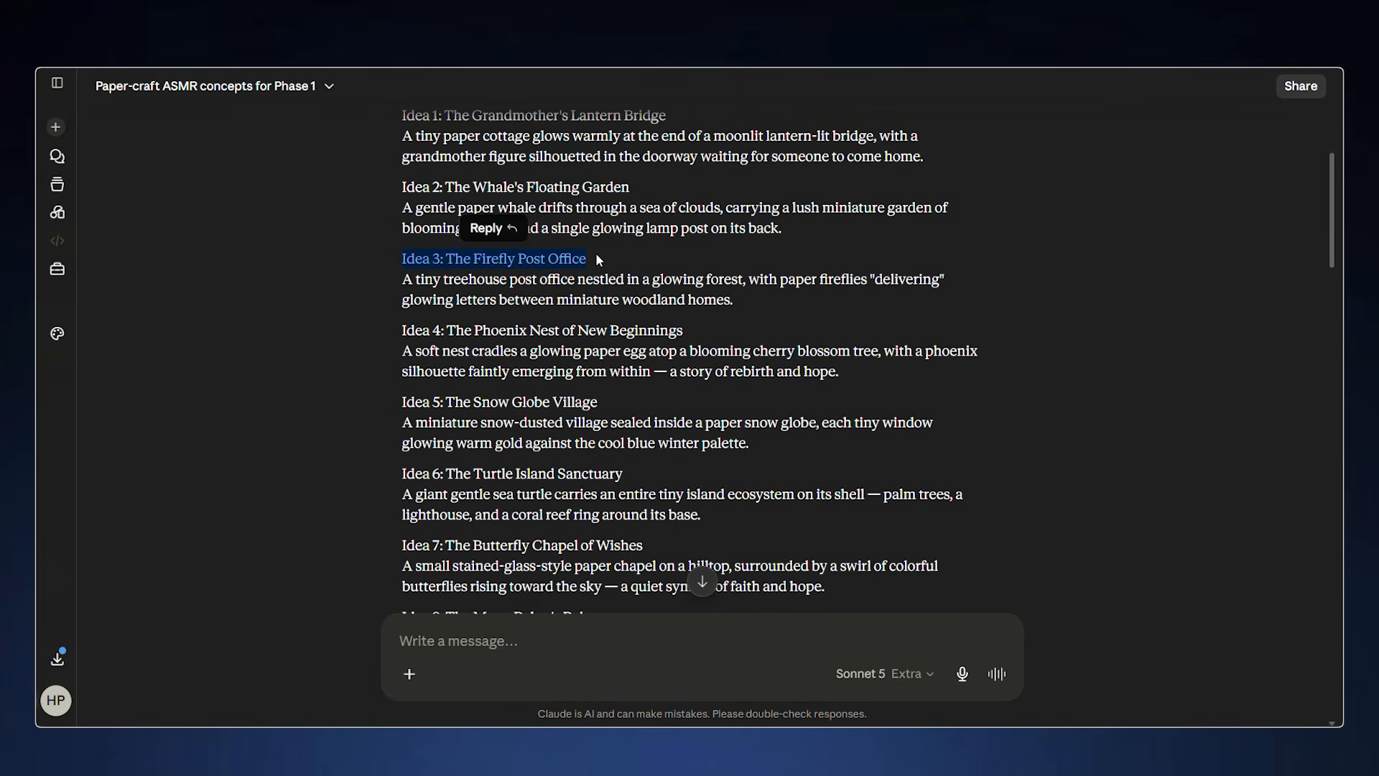
Switch to Claude, send "Idea 3: The Firefly Post Office" as the next concept, and copy its Storyboard Image Prompt
{"action": "left_click", "coordinate": [545, 646]}
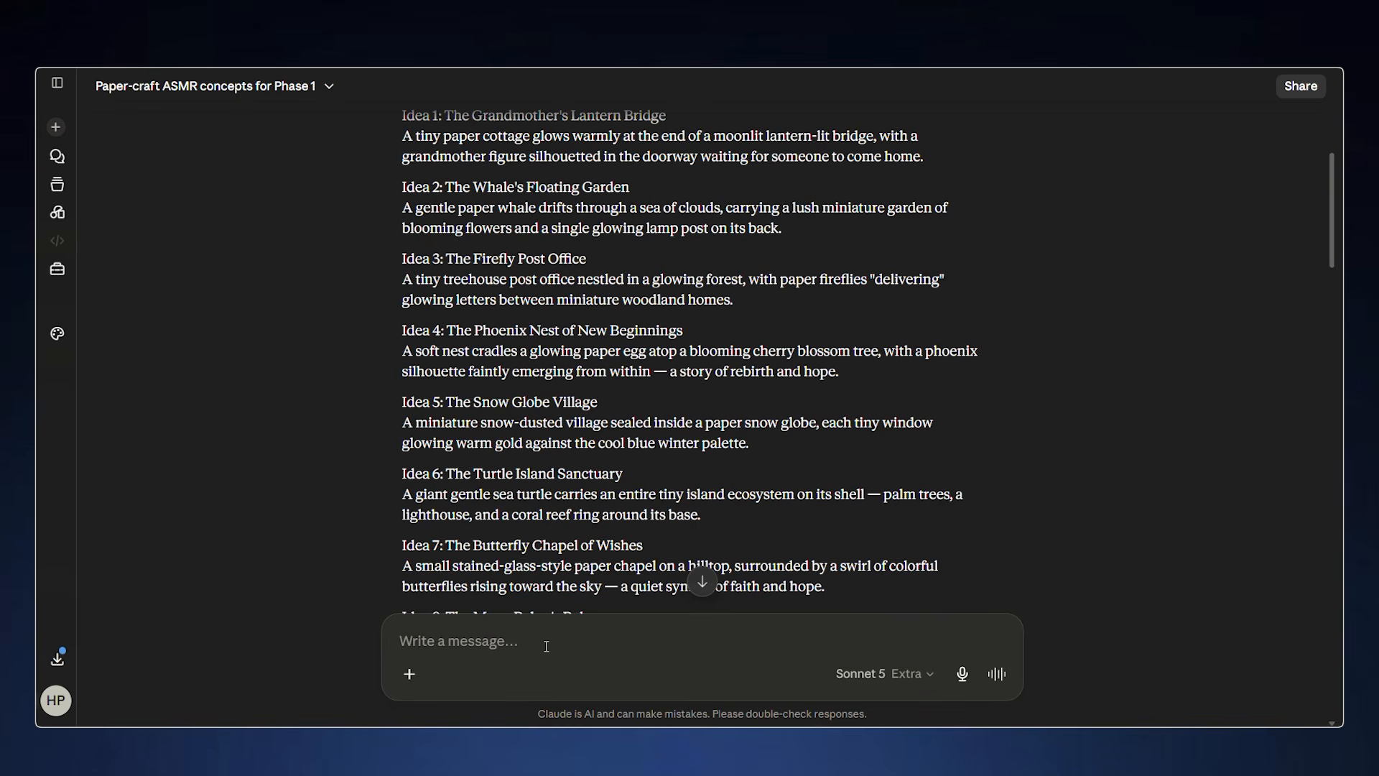
{"action": "left_click", "coordinate": [996, 674]}
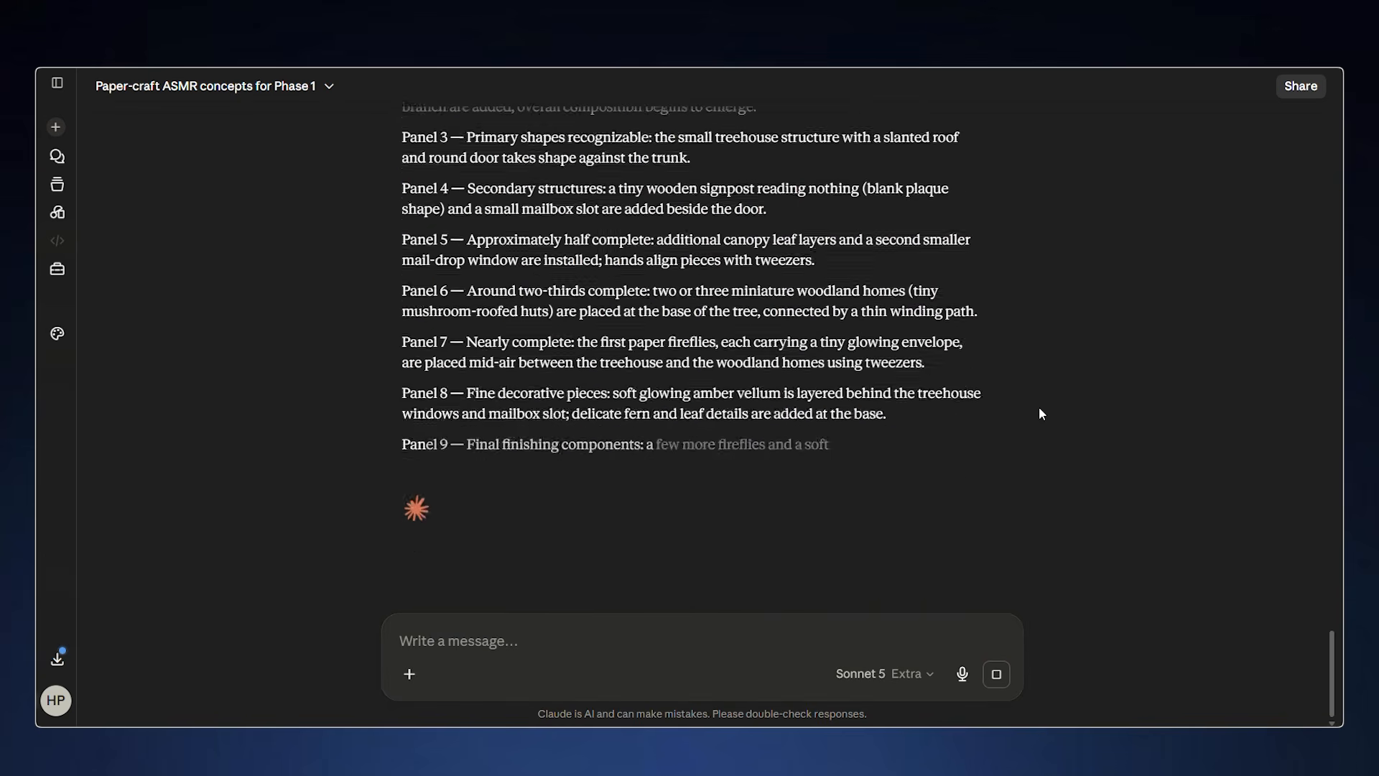
{"action": "scroll", "coordinate": [1104, 407], "scroll_direction": "up", "scroll_amount": 10}
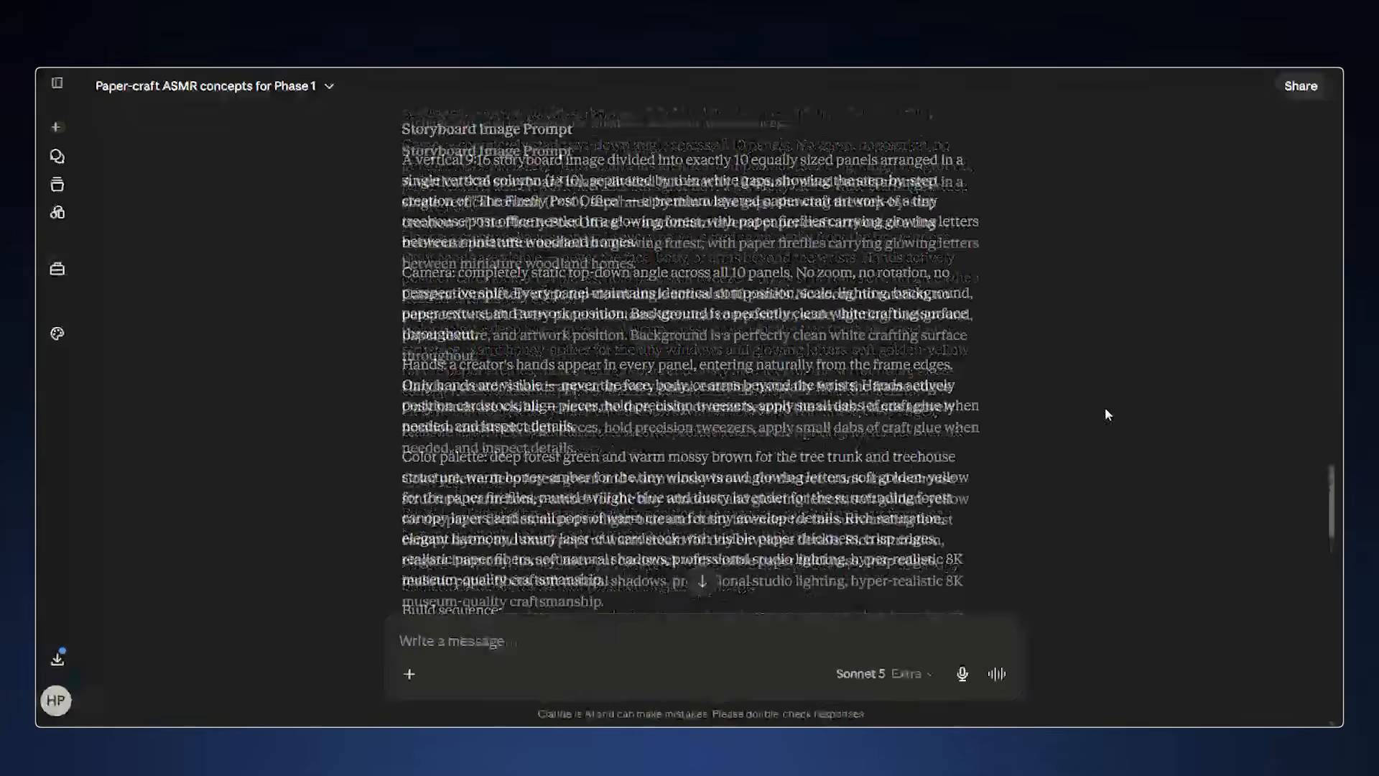
{"action": "left_click_drag", "start_coordinate": [402, 169], "coordinate": [874, 375]}
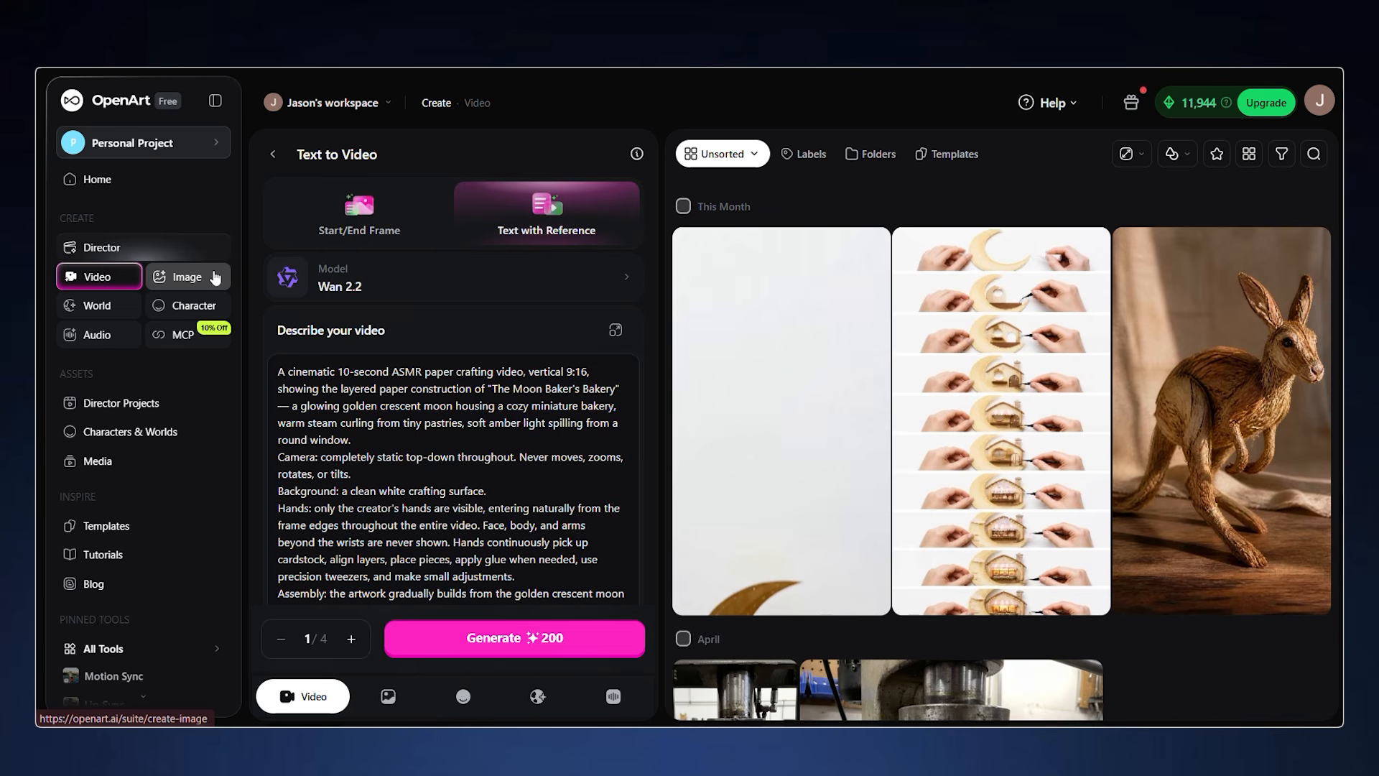
Switch to OpenArt's image creation, replace the image description with the copied Firefly Post Office storyboard prompt, and generate the image
{"action": "left_click", "coordinate": [215, 277]}
{"action": "left_click", "coordinate": [497, 545]}
{"action": "key", "text": "ctrl+a"}
{"action": "key", "text": "BackSpace"}
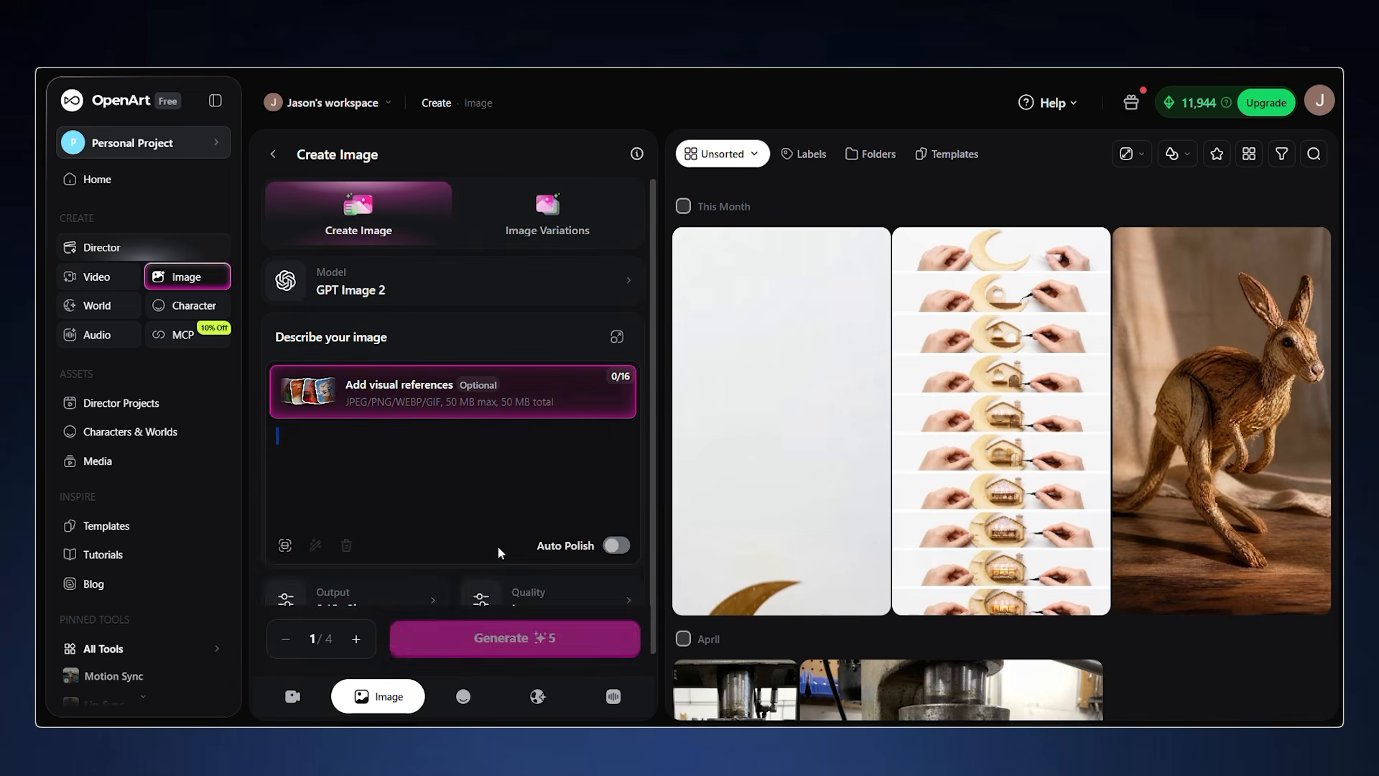
{"action": "key", "text": "ctrl+v"}
{"action": "scroll", "coordinate": [512, 536], "scroll_direction": "down", "scroll_amount": 3}
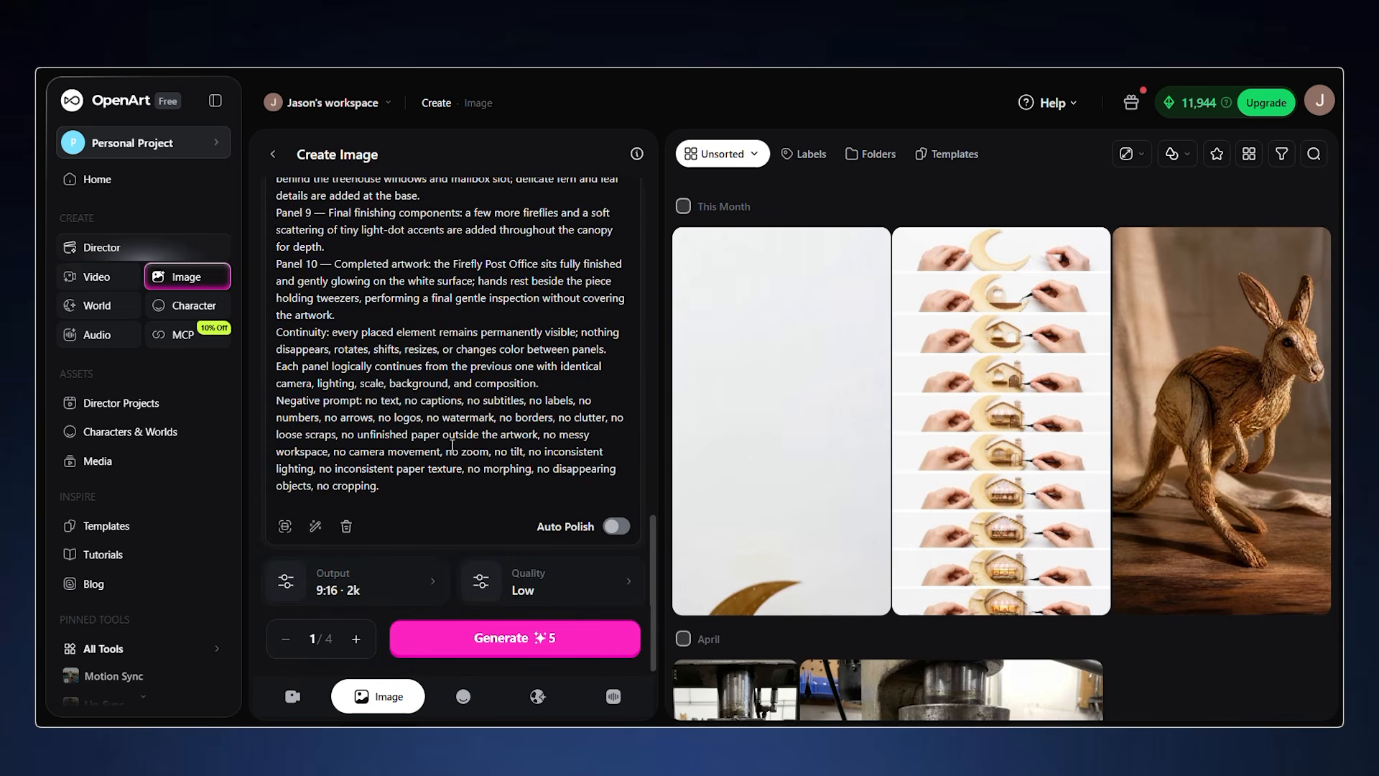
{"action": "left_click", "coordinate": [542, 646]}
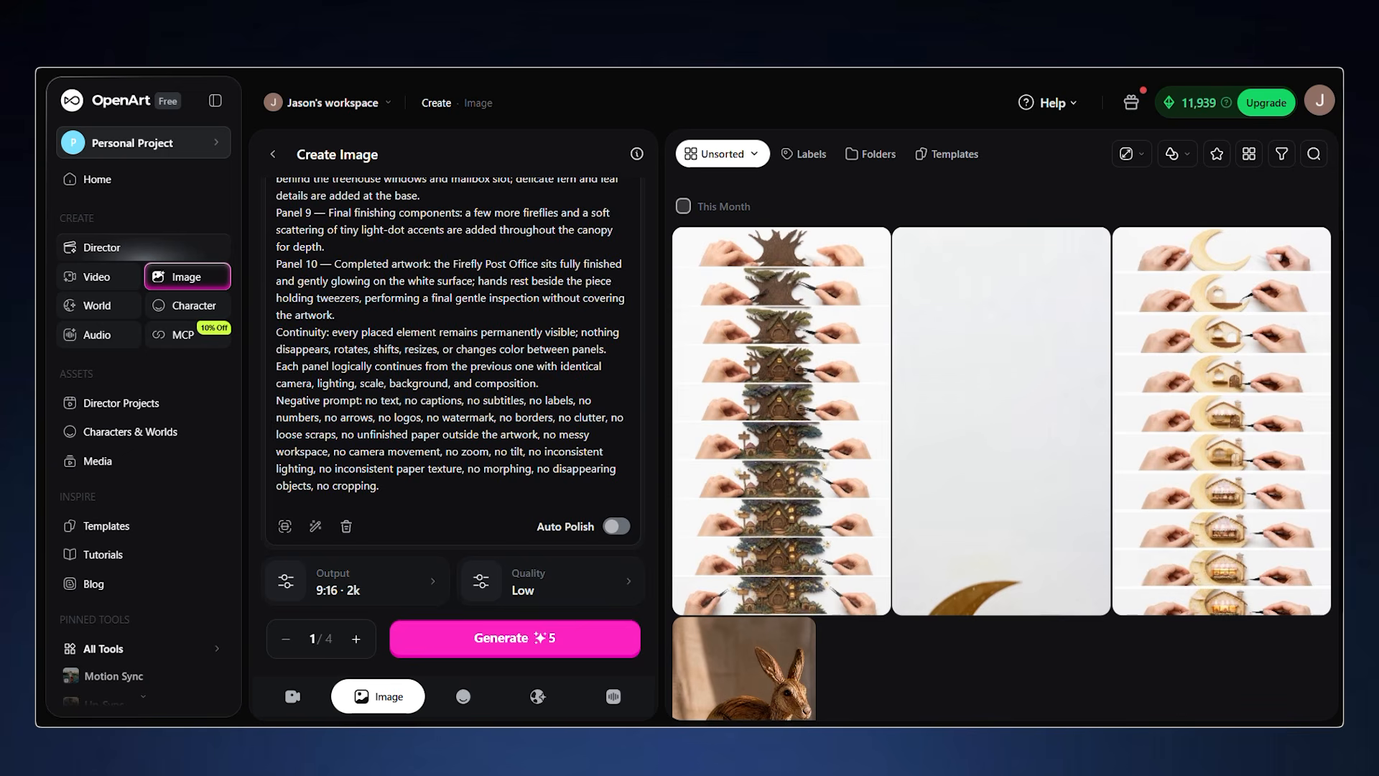
Start a reference-based video with the Firefly Post Office storyboard as visual reference, and fill its description with the Video Prompt copied from Claude
{"action": "left_click", "coordinate": [93, 276]}
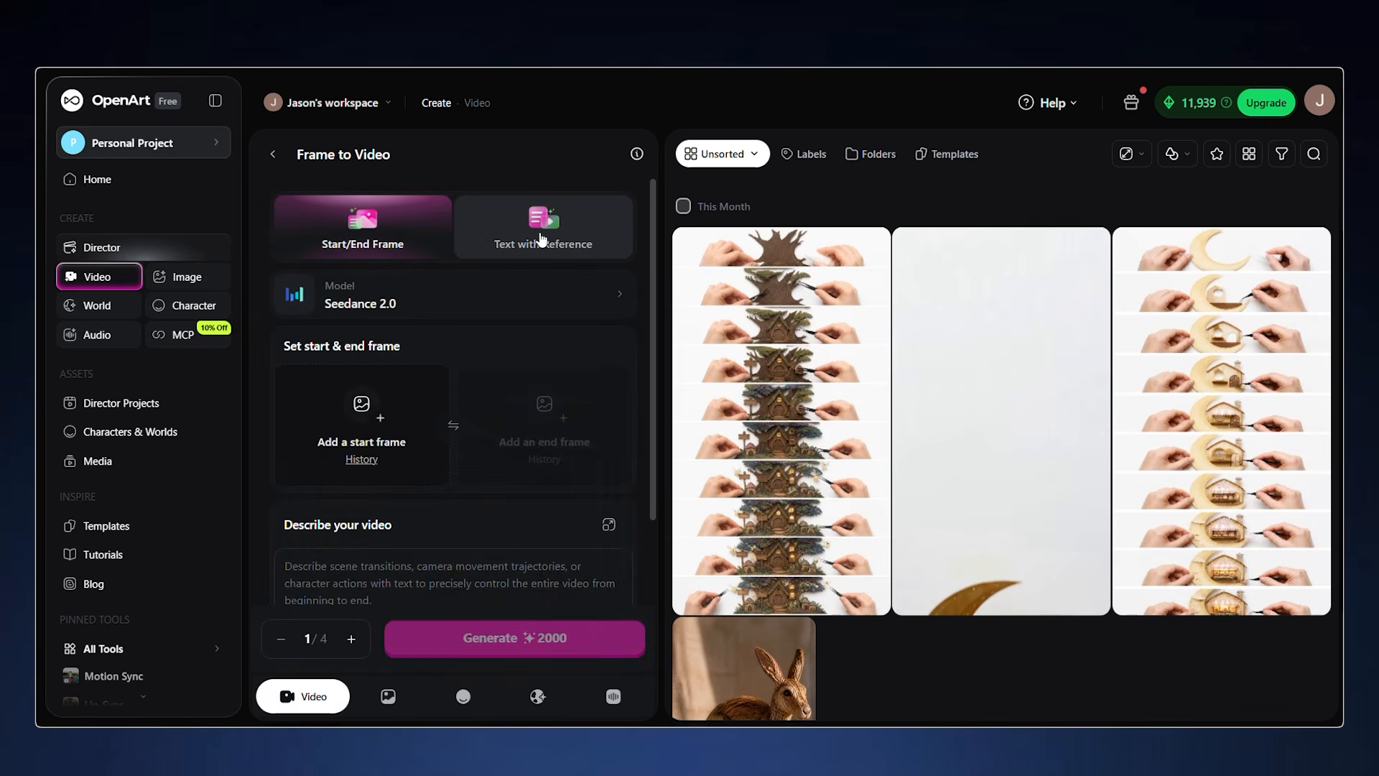
{"action": "left_click", "coordinate": [546, 240]}
{"action": "left_click_drag", "start_coordinate": [778, 431], "coordinate": [312, 453]}
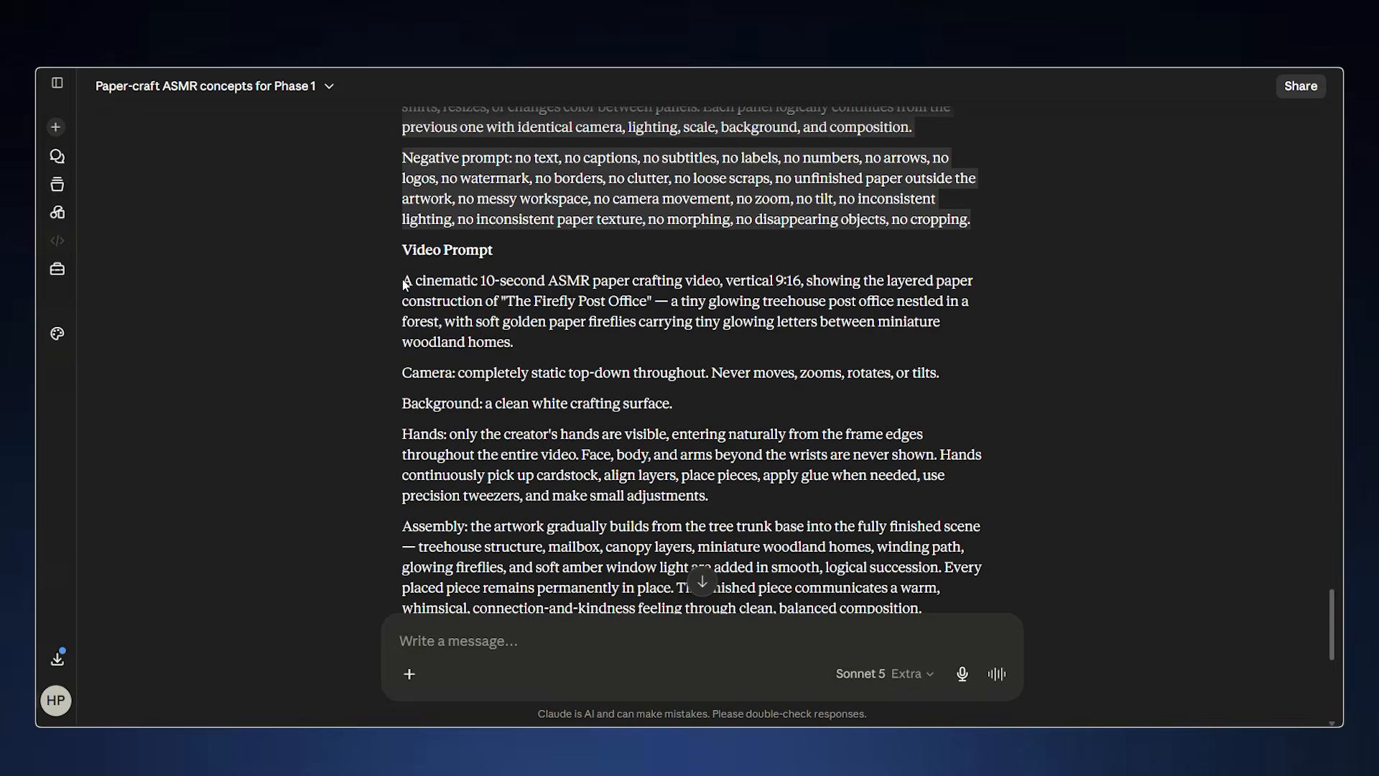
{"action": "left_click_drag", "start_coordinate": [402, 280], "coordinate": [977, 455]}
{"action": "scroll", "coordinate": [722, 377], "scroll_direction": "down", "scroll_amount": 10}
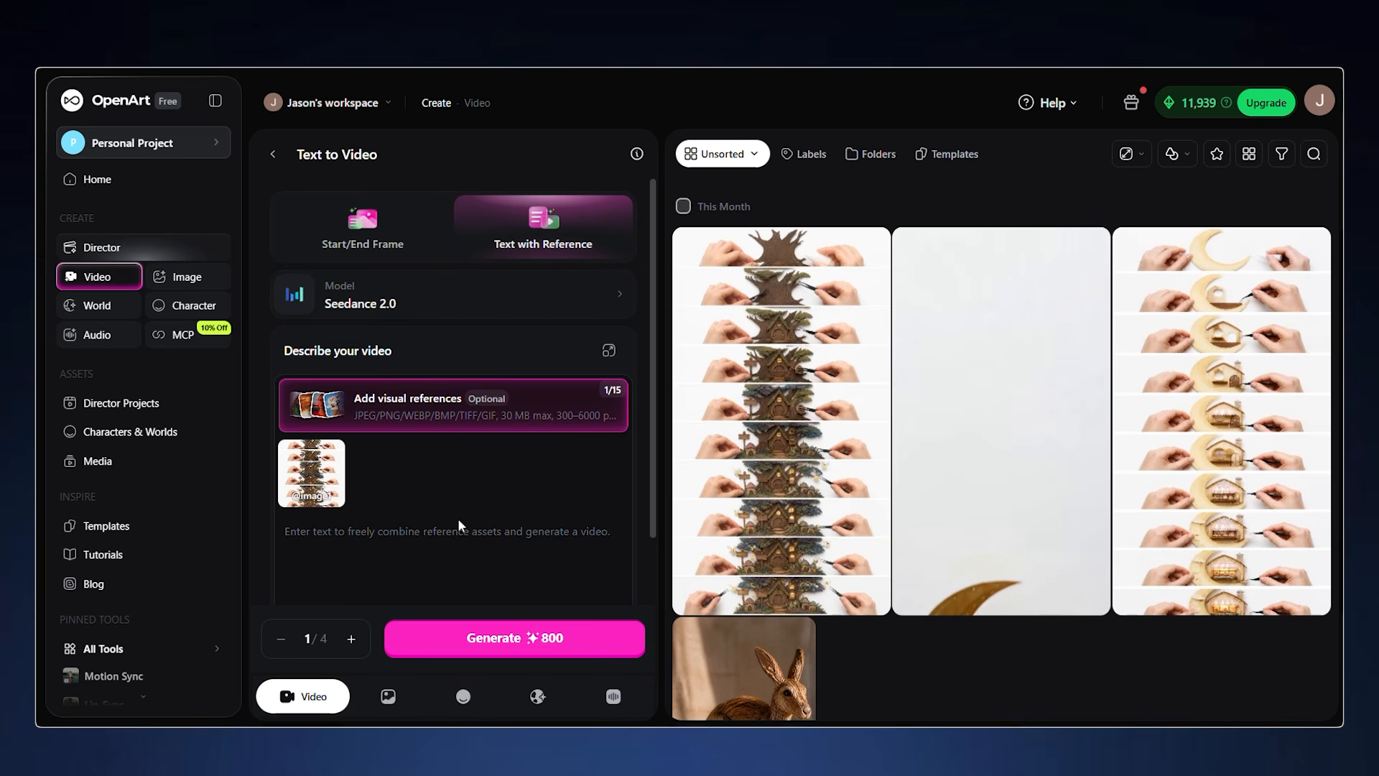
{"action": "key", "text": "ctrl+v"}
{"action": "scroll", "coordinate": [473, 512], "scroll_direction": "up", "scroll_amount": 10}
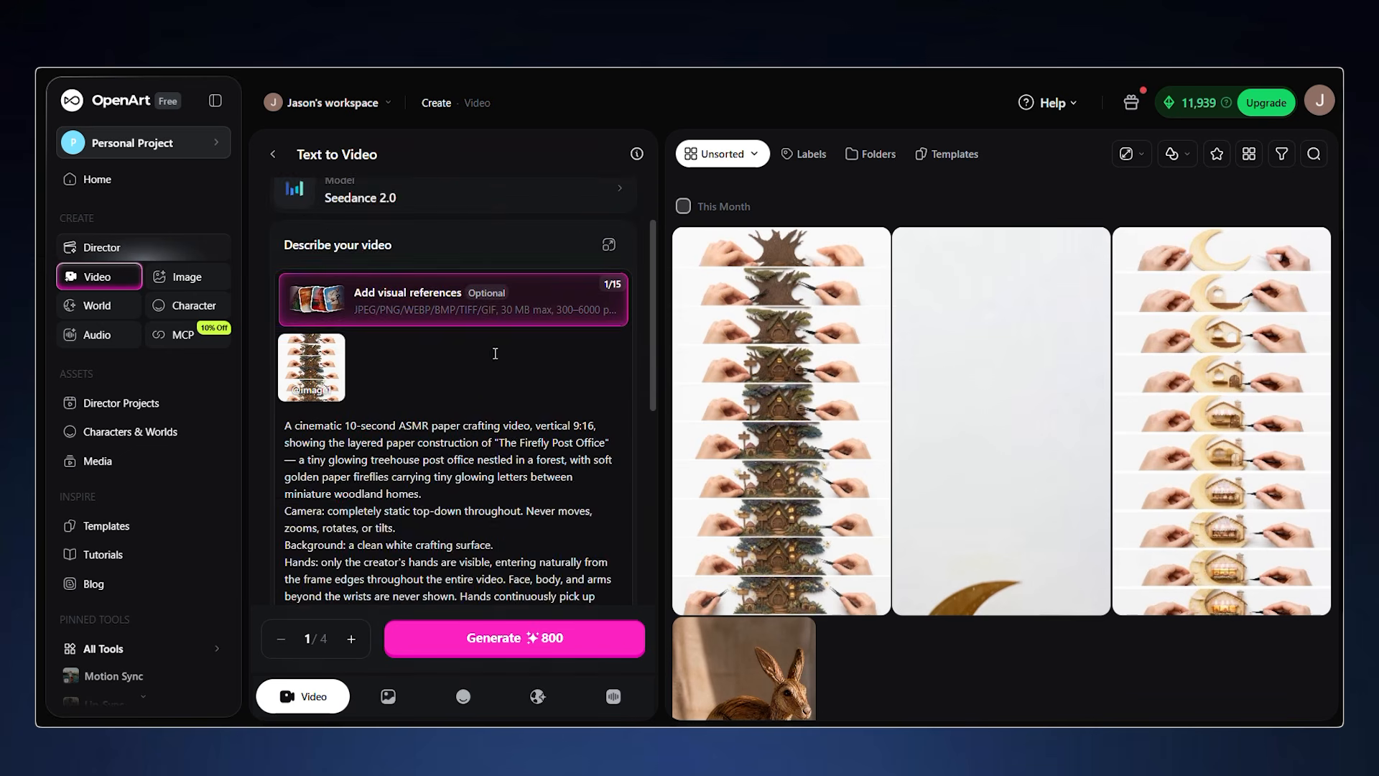
Choose Gemini Omni Flash as the video model
{"action": "scroll", "coordinate": [494, 353], "scroll_direction": "up", "scroll_amount": 2}
{"action": "left_click", "coordinate": [626, 301]}
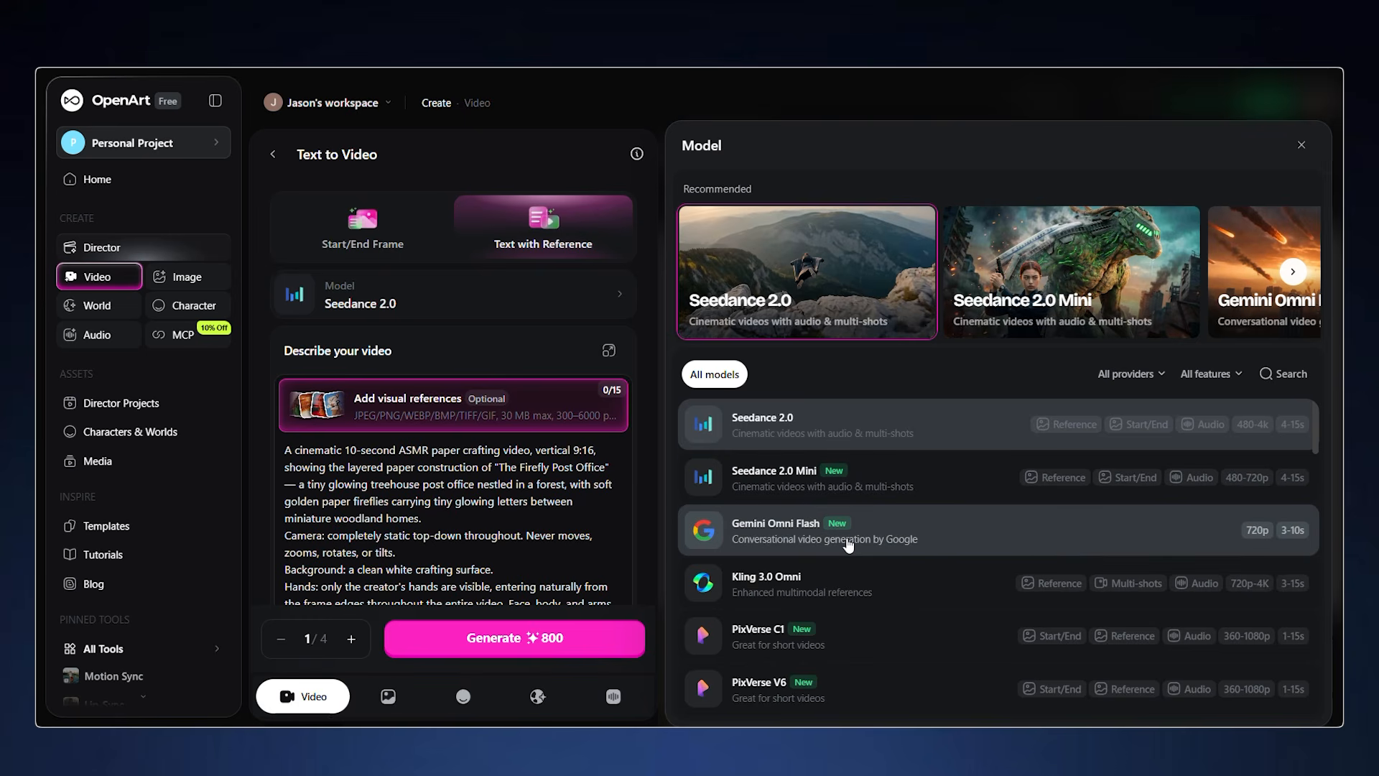
{"action": "left_click", "coordinate": [848, 546]}
Set the video duration to 10 seconds and generate the Firefly Post Office video
{"action": "scroll", "coordinate": [453, 431], "scroll_direction": "down", "scroll_amount": 6}
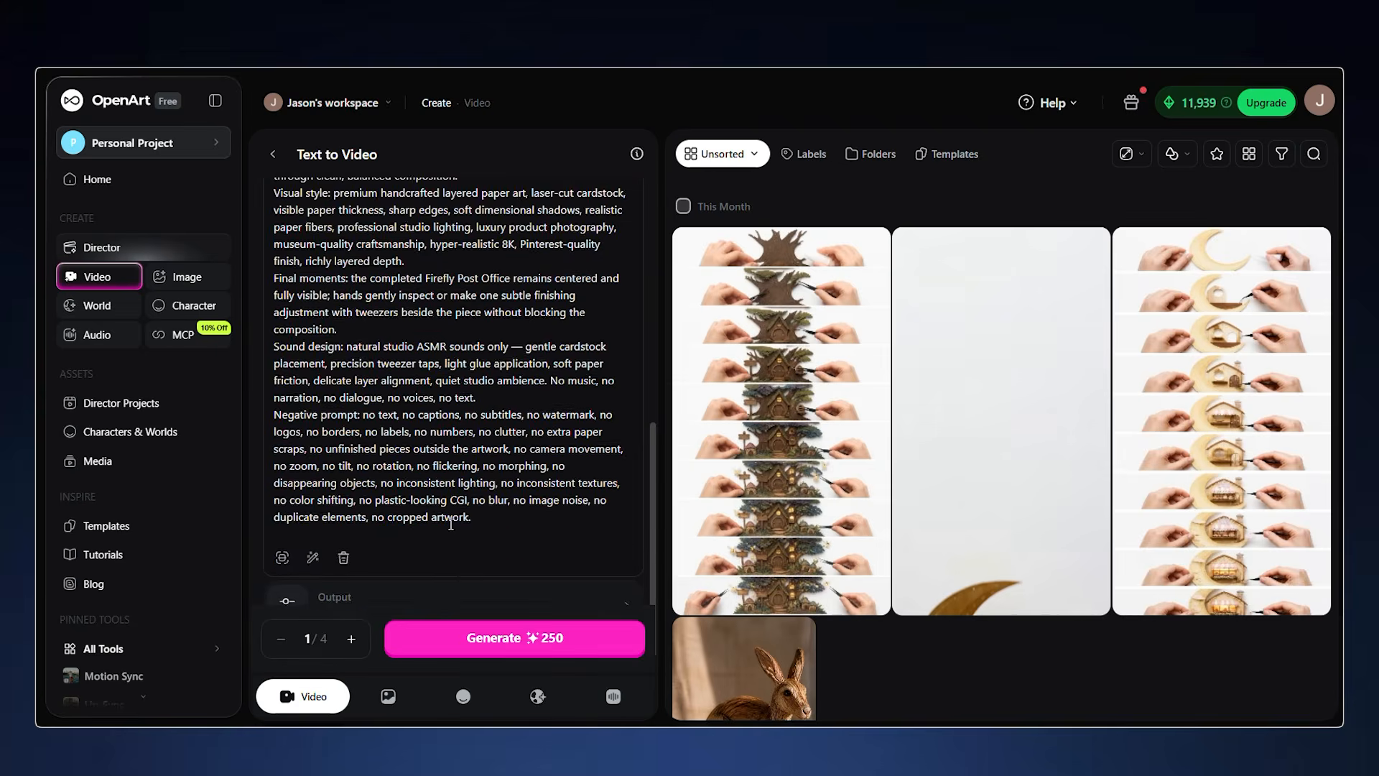
{"action": "left_click", "coordinate": [445, 574]}
{"action": "left_click_drag", "start_coordinate": [809, 700], "coordinate": [984, 702]}
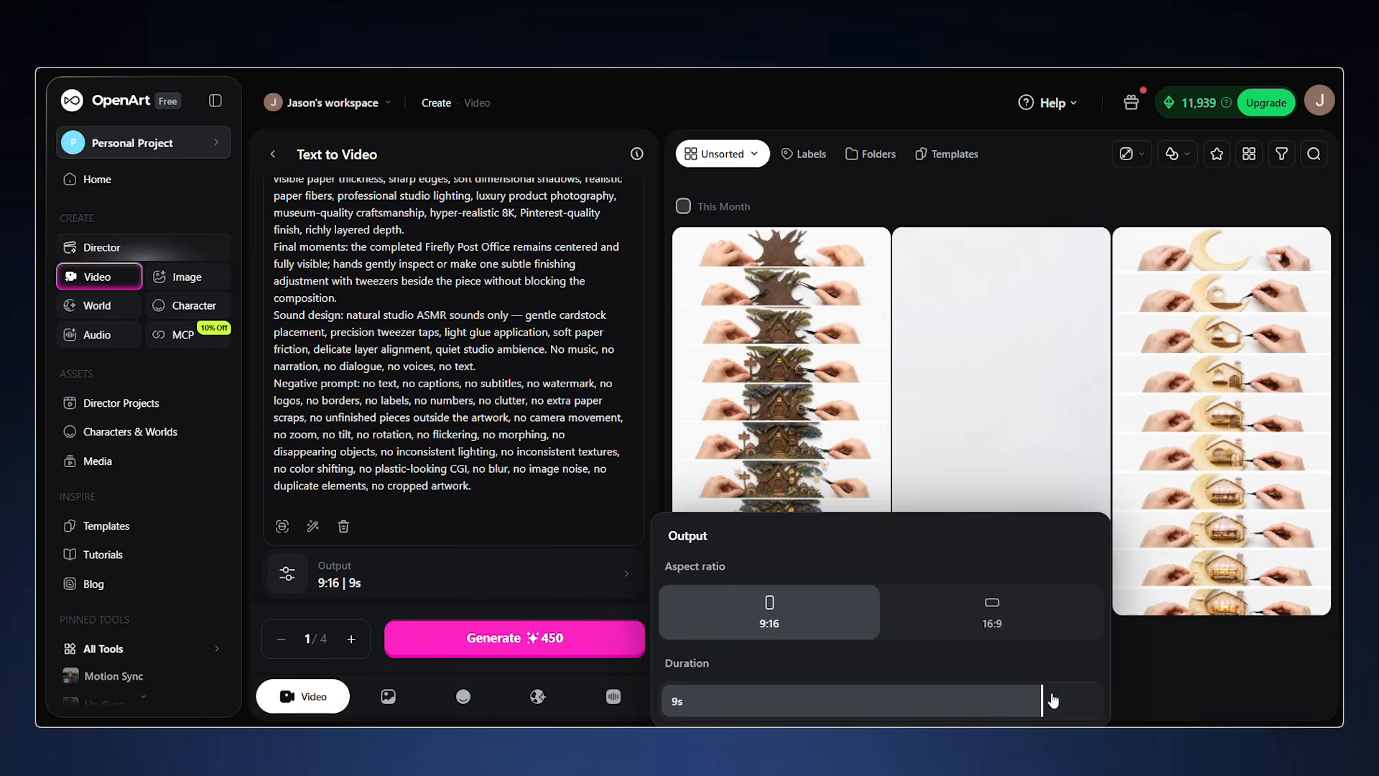
{"action": "left_click", "coordinate": [514, 637]}
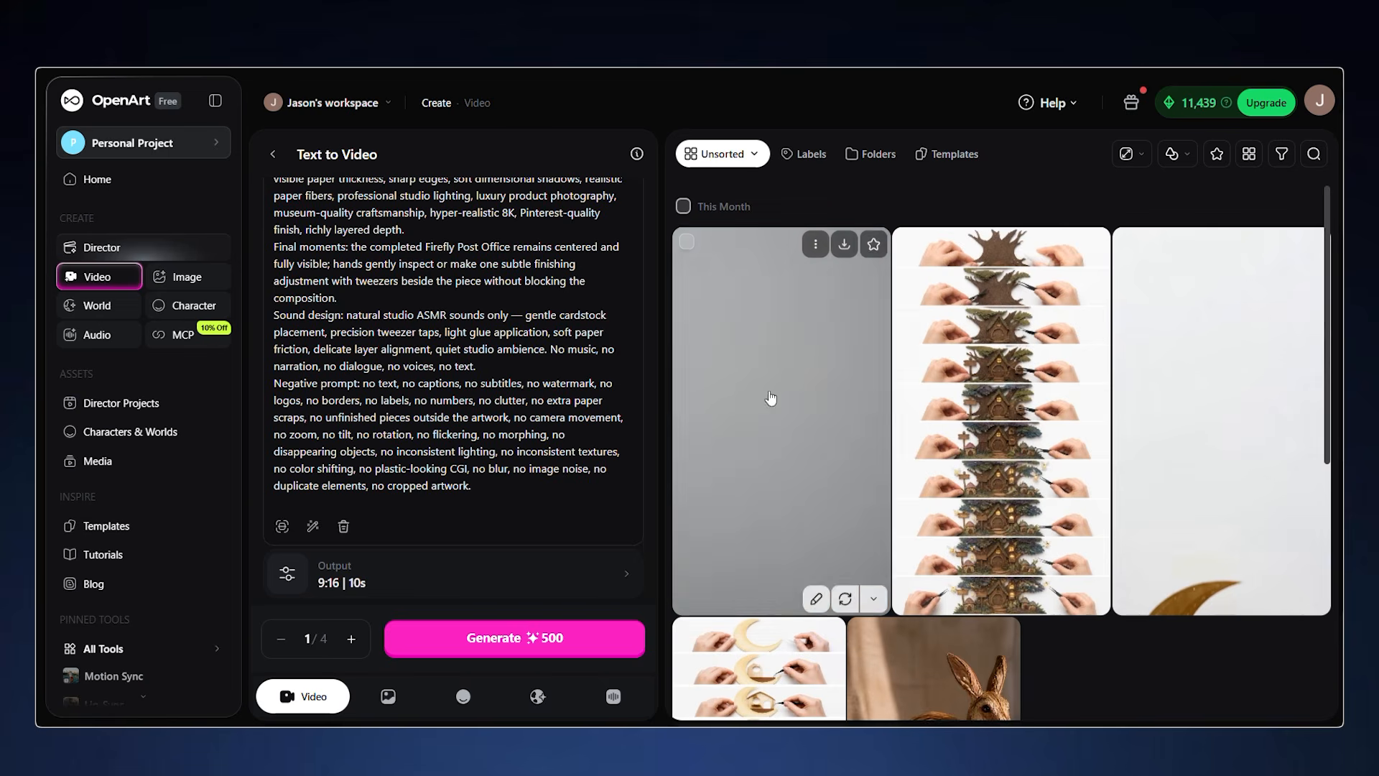
Open the generated Firefly Post Office video to review it
{"action": "left_click", "coordinate": [815, 466]}
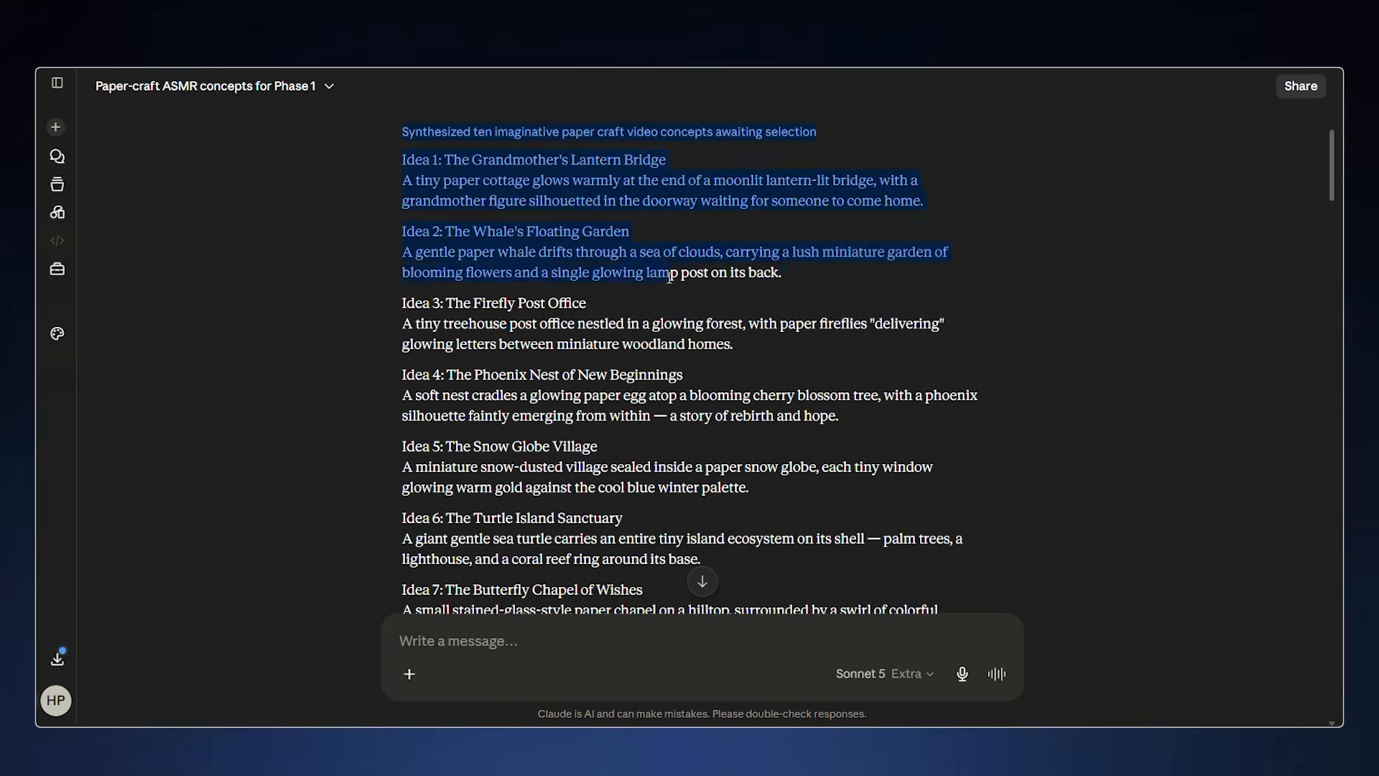
Switch to Claude and review the list of ten paper-craft video ideas
{"action": "left_click_drag", "start_coordinate": [801, 360], "coordinate": [914, 538]}
{"action": "scroll", "coordinate": [892, 535], "scroll_direction": "down", "scroll_amount": 2}
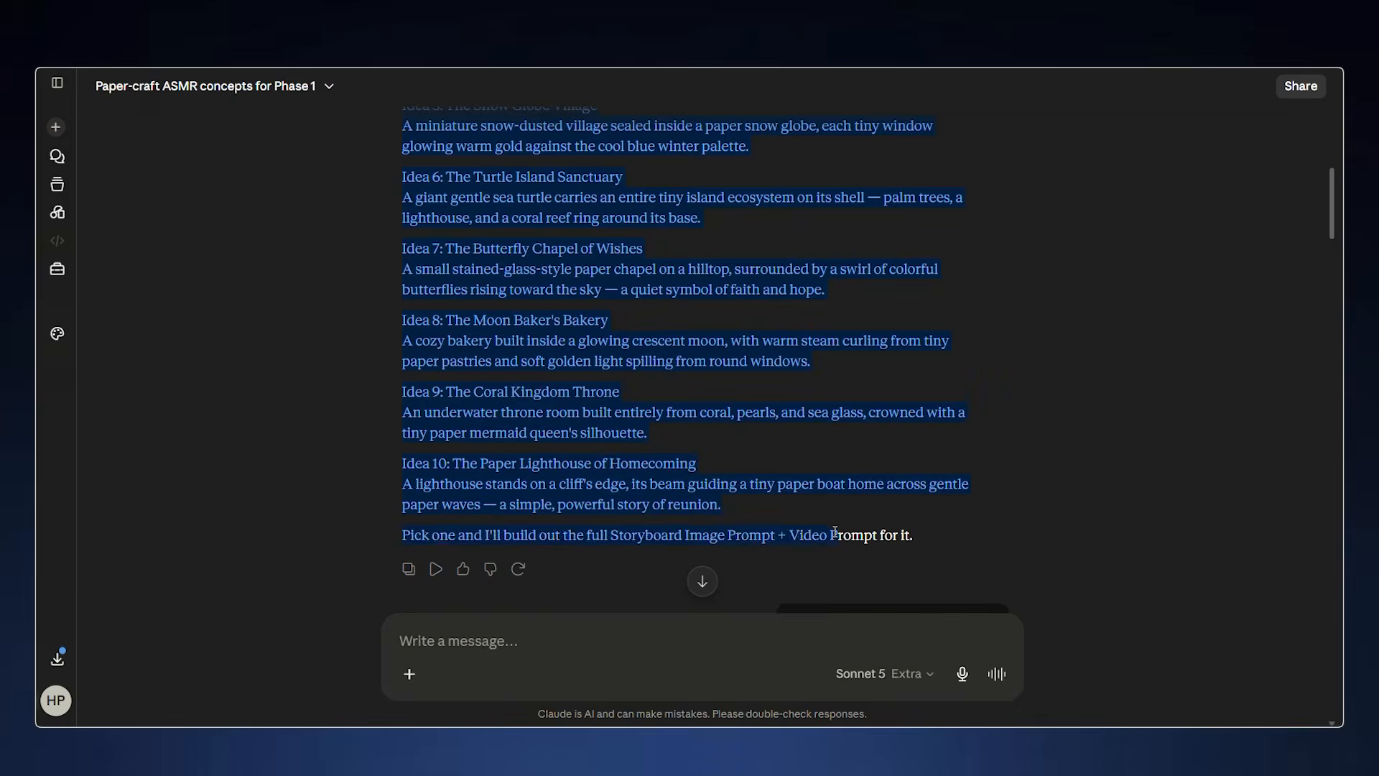
{"action": "left_click", "coordinate": [575, 273]}
{"action": "scroll", "coordinate": [311, 234], "scroll_direction": "up", "scroll_amount": 2}
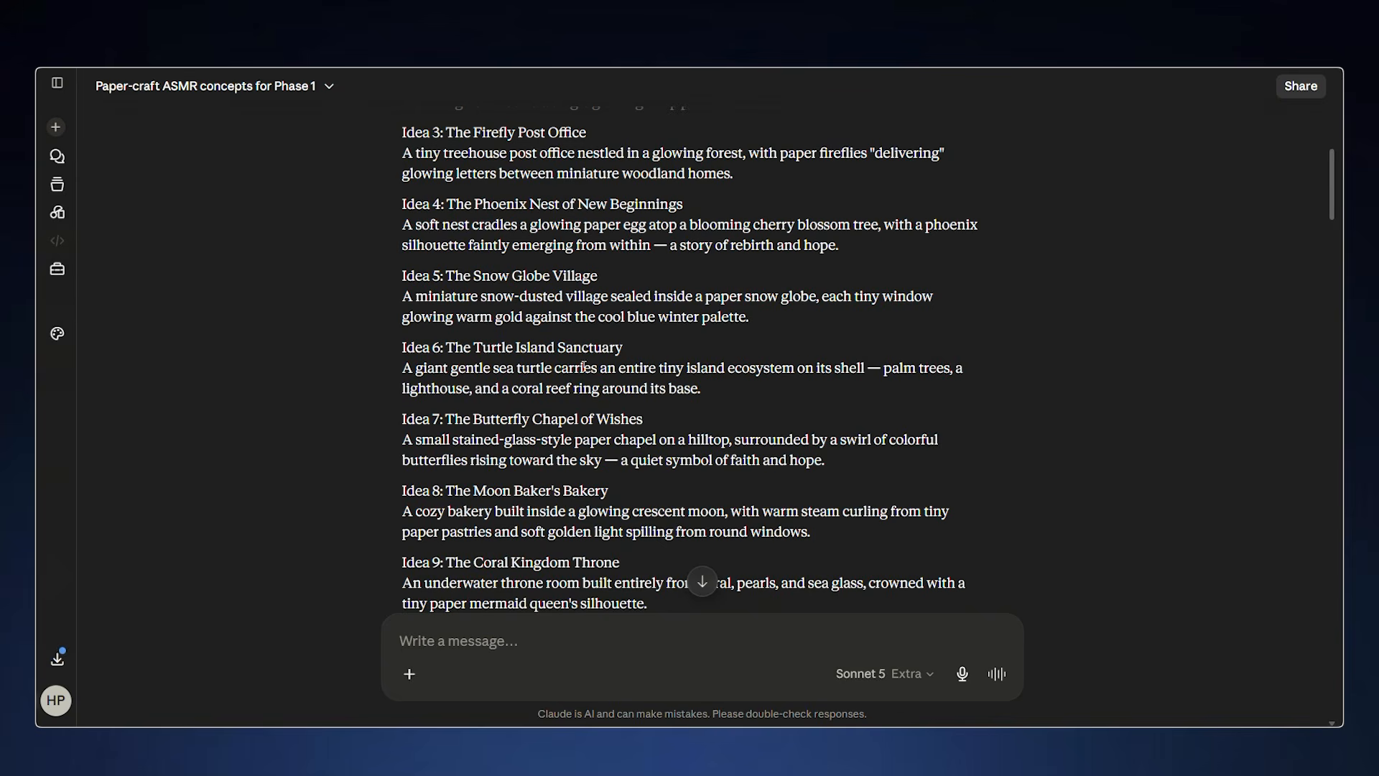
{"action": "scroll", "coordinate": [985, 267], "scroll_direction": "down", "scroll_amount": 1}
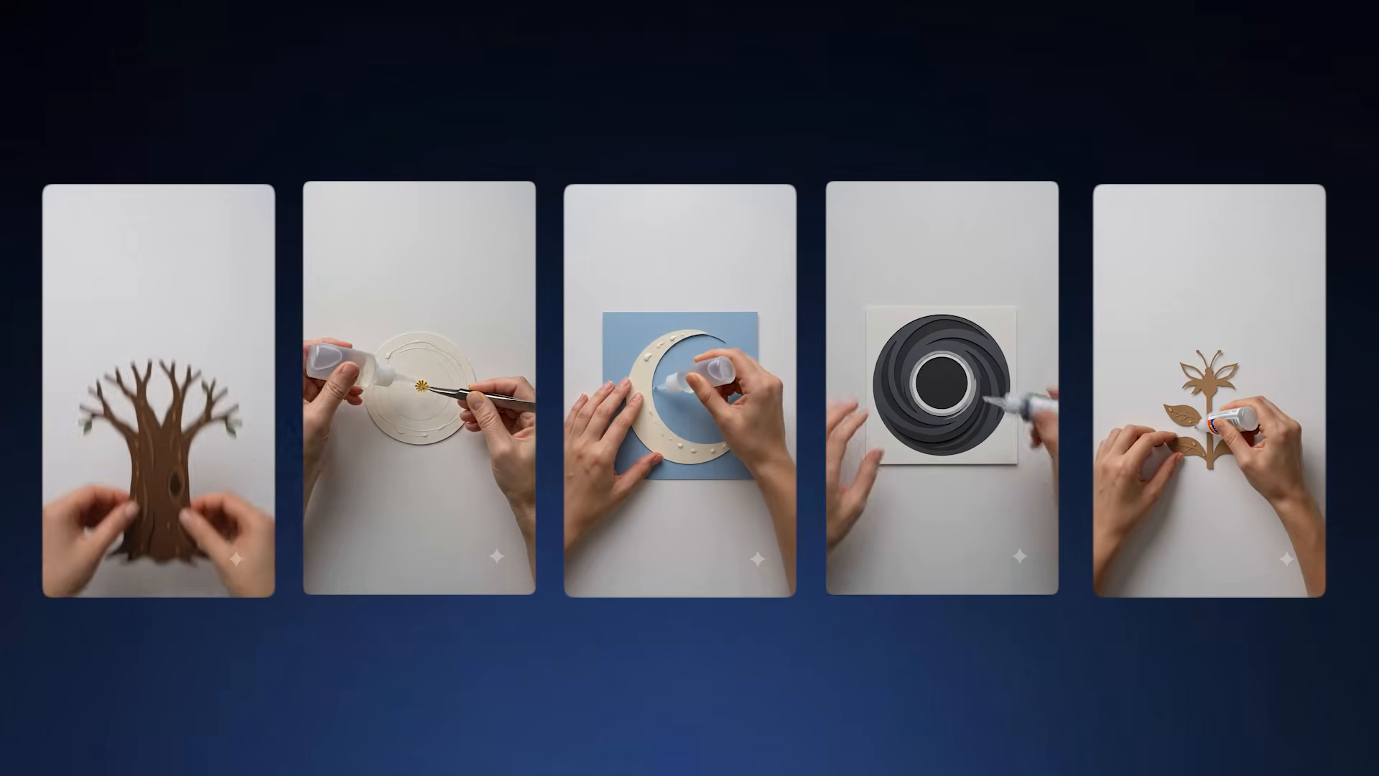